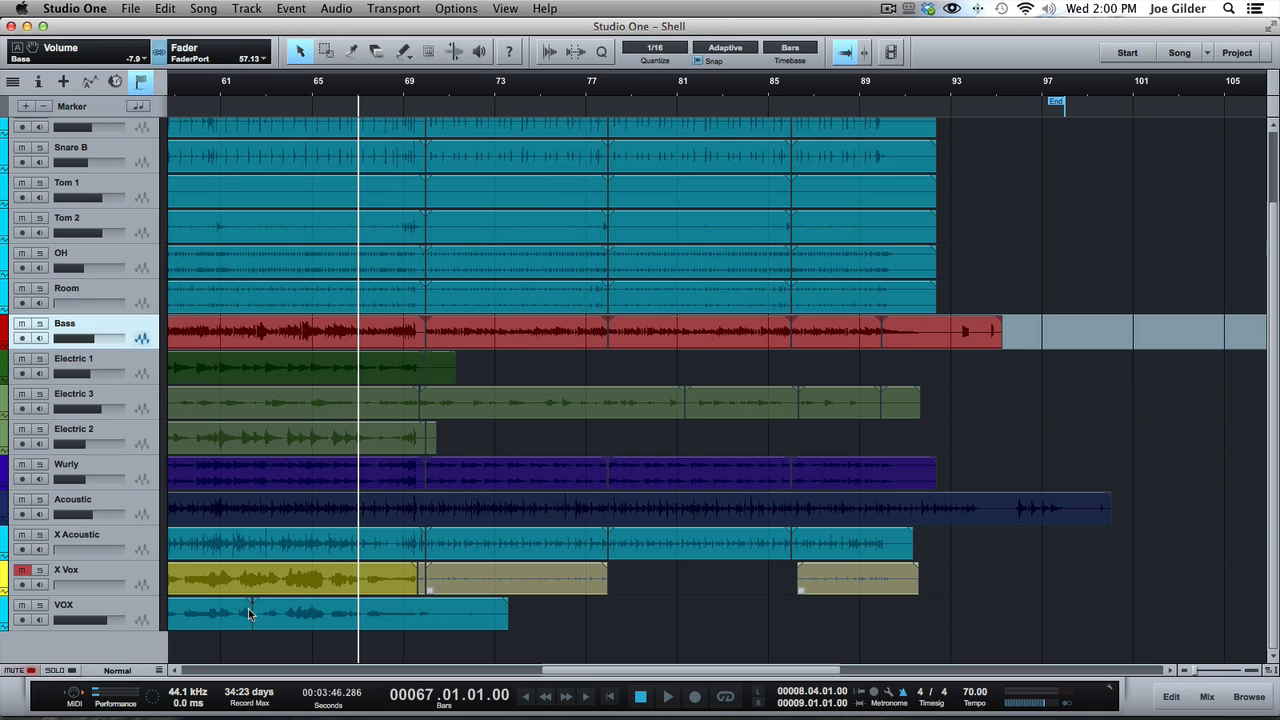
Select the vocal clips on the VOX track, and briefly show and hide the browser and the mix console
{"action": "left_click", "coordinate": [252, 610]}
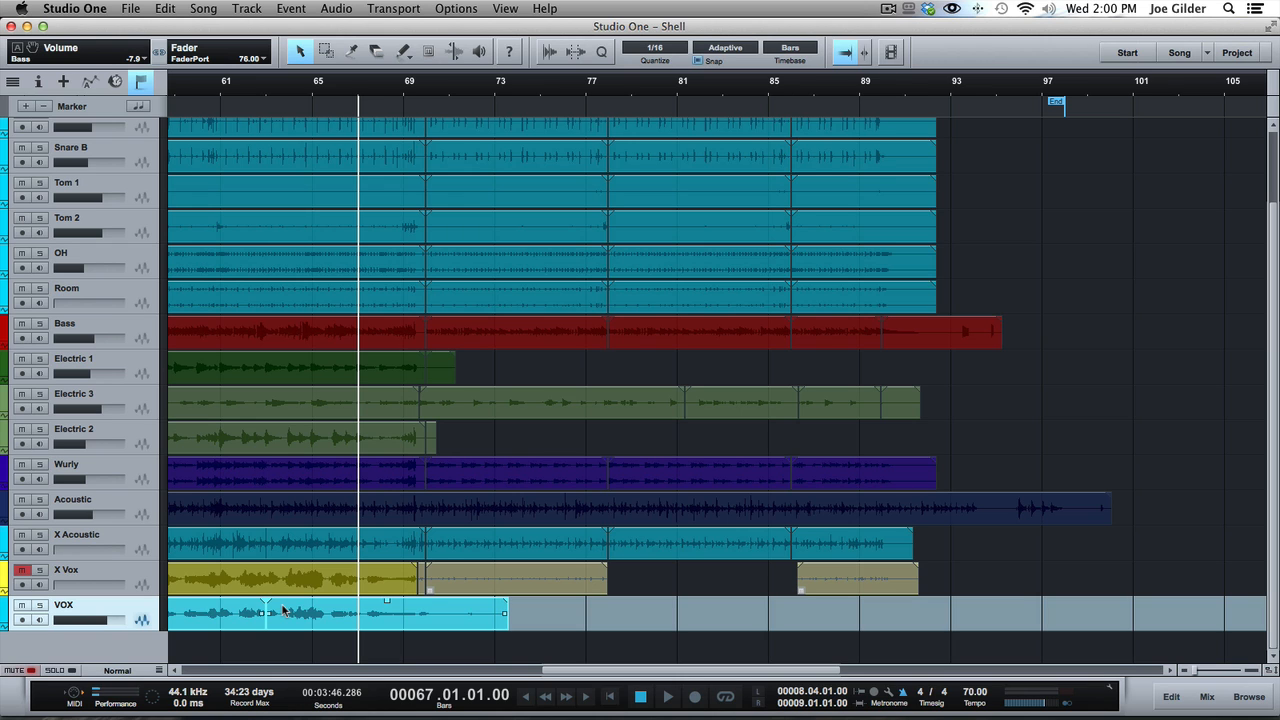
{"action": "key", "text": "F7"}
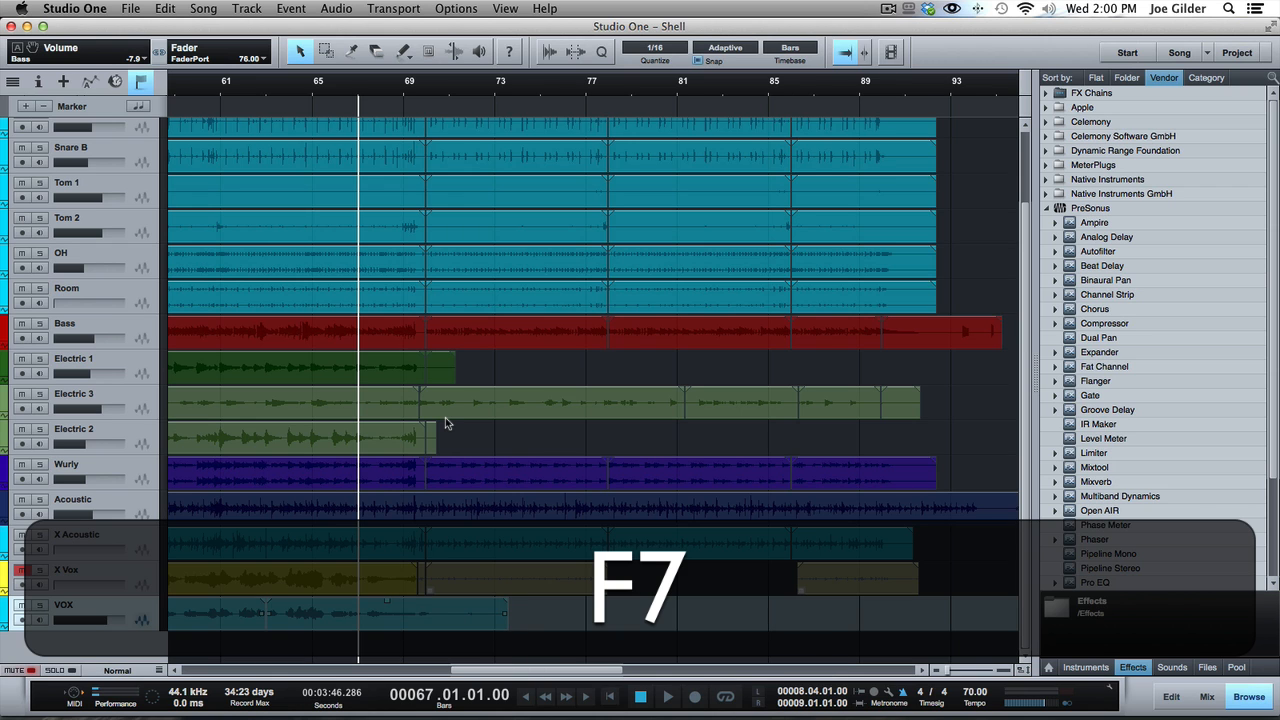
{"action": "key", "text": "F7"}
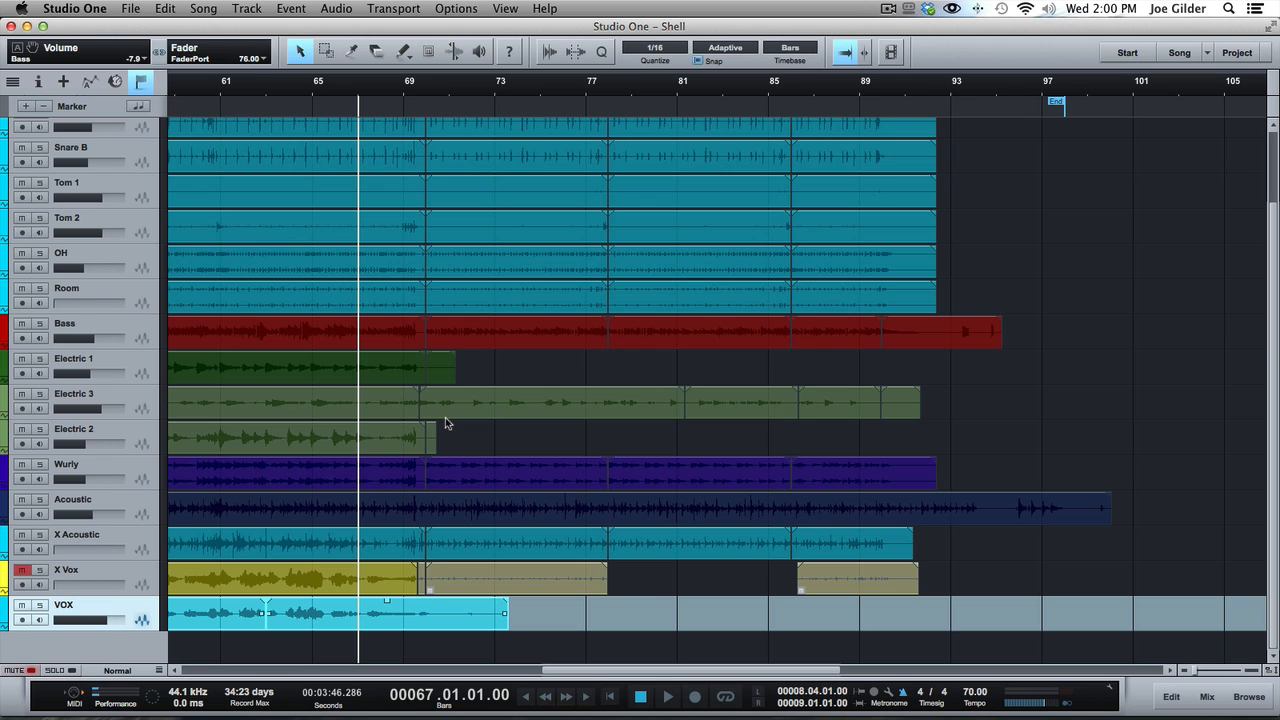
{"action": "key", "text": "F3"}
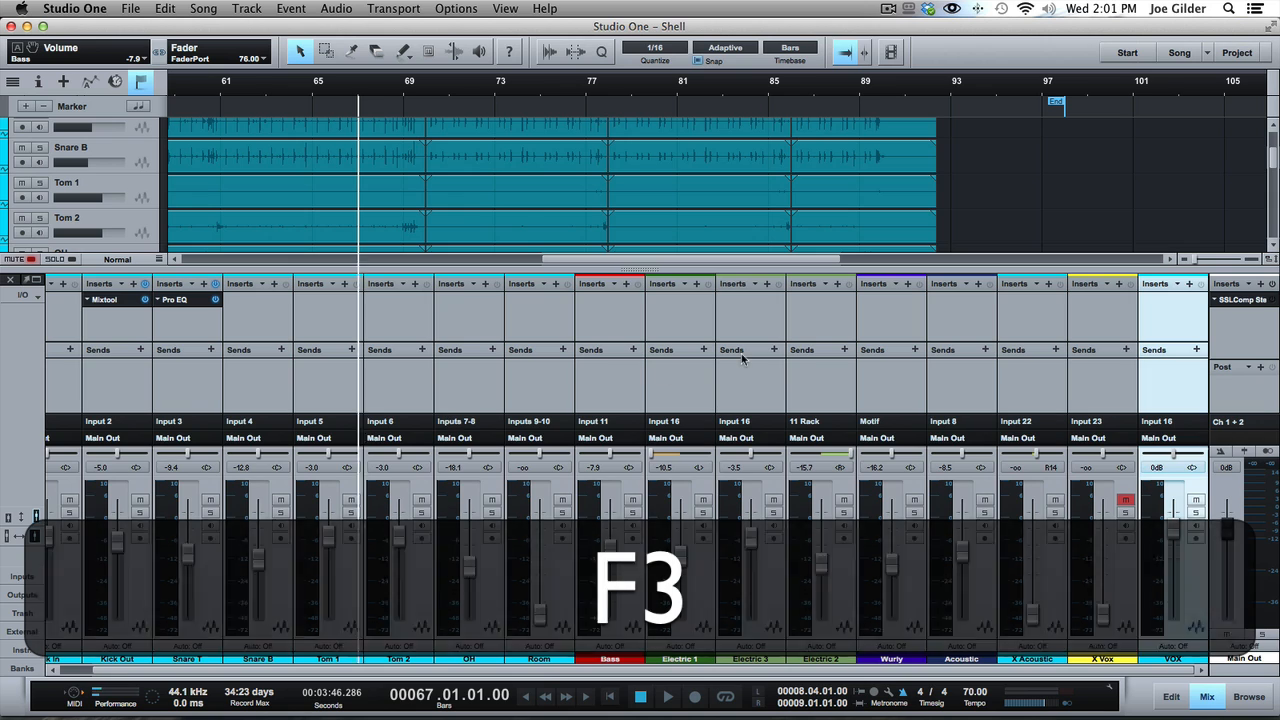
{"action": "key", "text": "F3"}
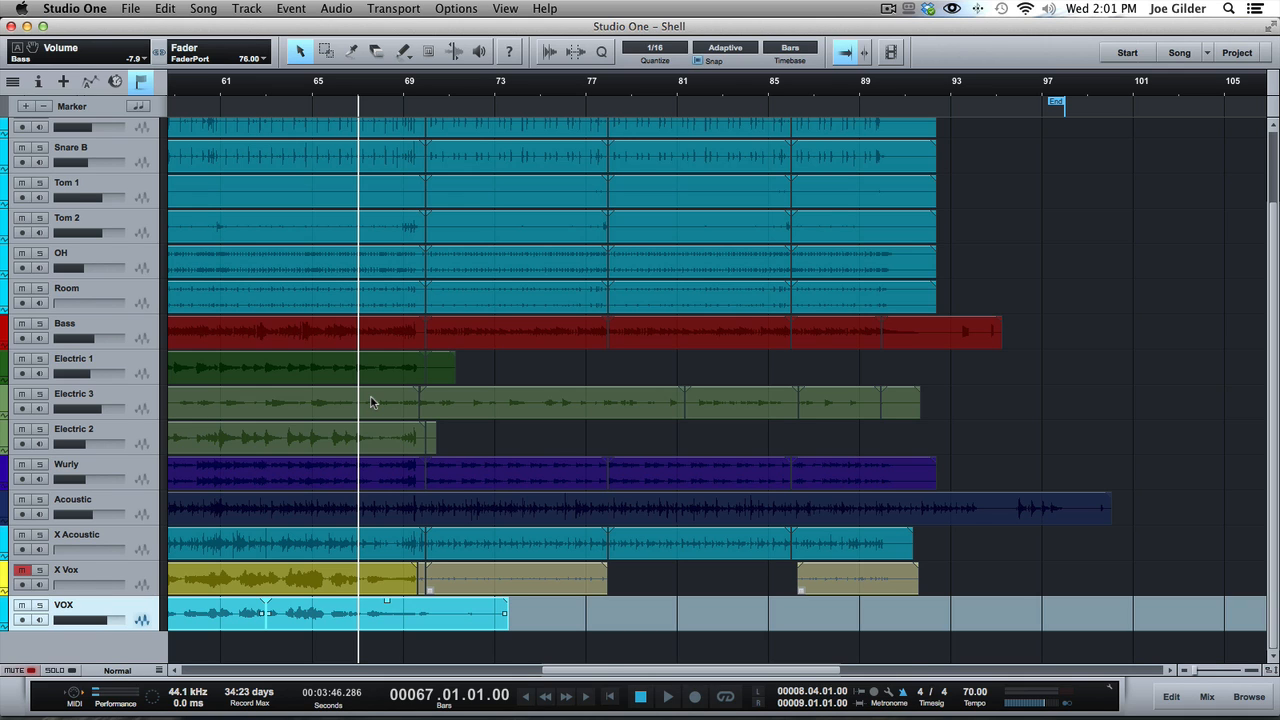
Play the song from bar 67, review the track list during playback, and stop the transport
{"action": "scroll", "coordinate": [370, 402], "scroll_direction": "up", "scroll_amount": 3}
{"action": "scroll", "coordinate": [370, 402], "scroll_direction": "down", "scroll_amount": 3}
{"action": "key", "text": "space"}
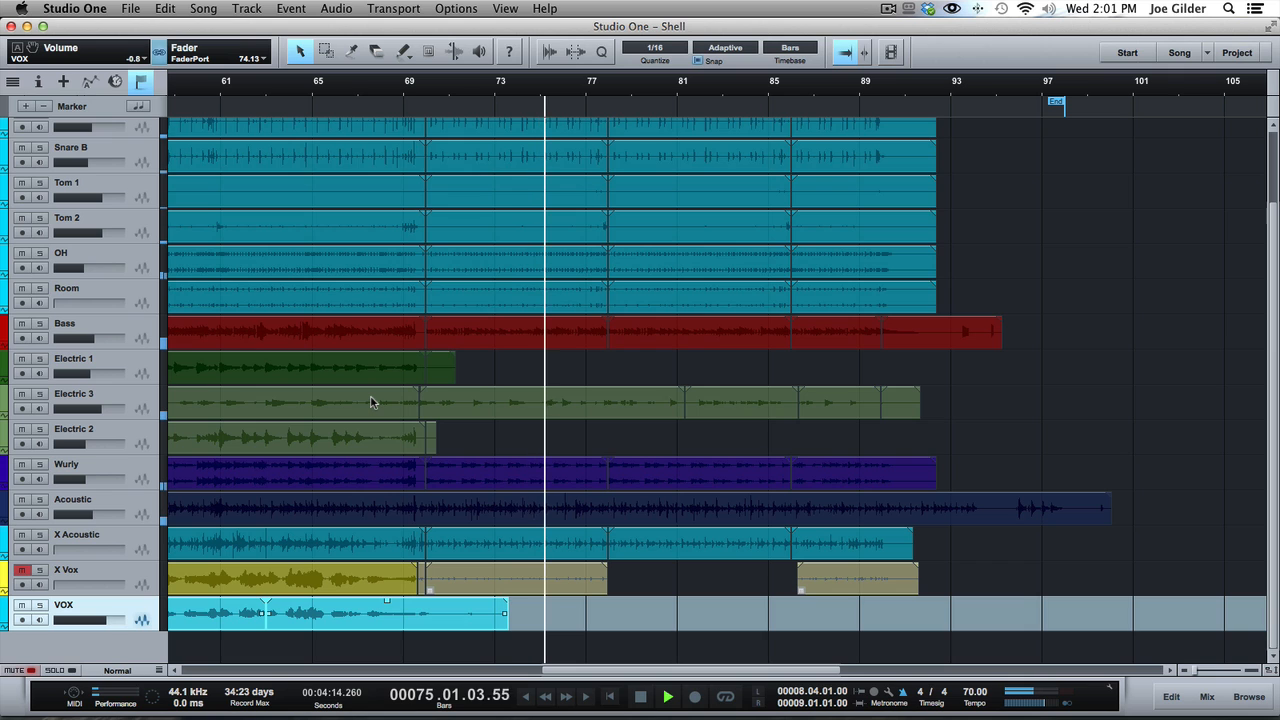
{"action": "scroll", "coordinate": [500, 508], "scroll_direction": "up", "scroll_amount": 3}
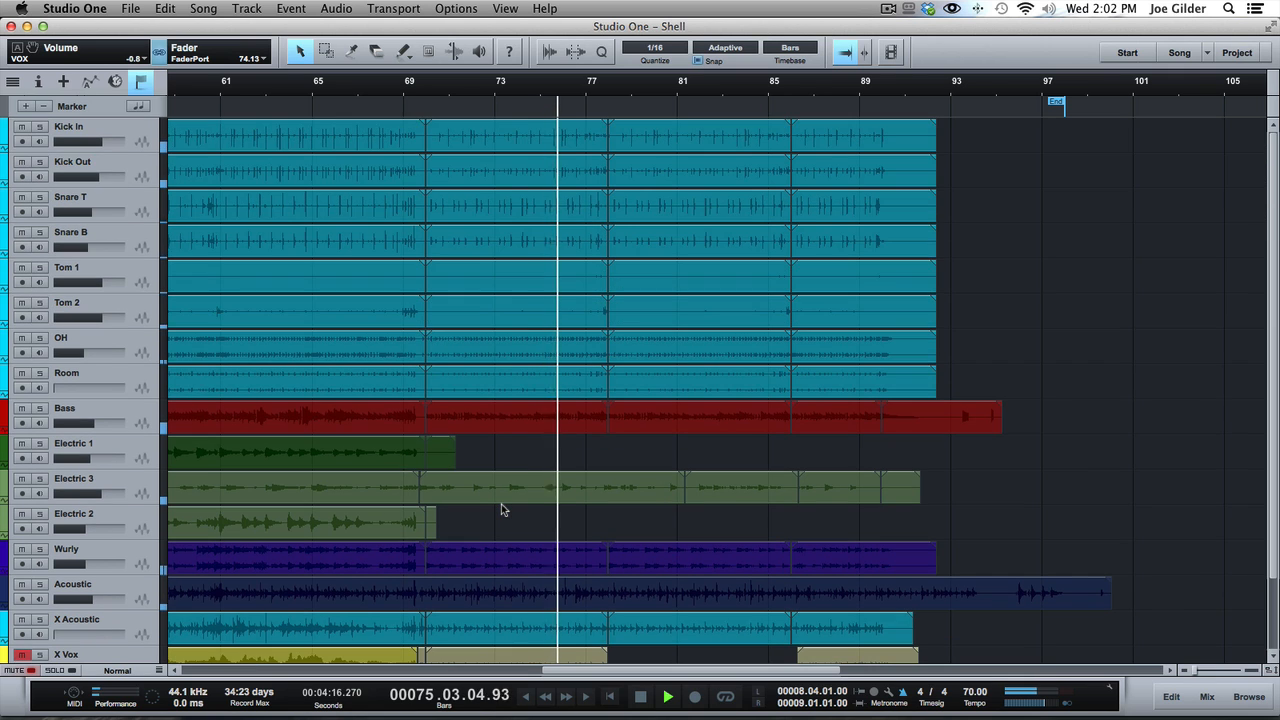
{"action": "key", "text": "space"}
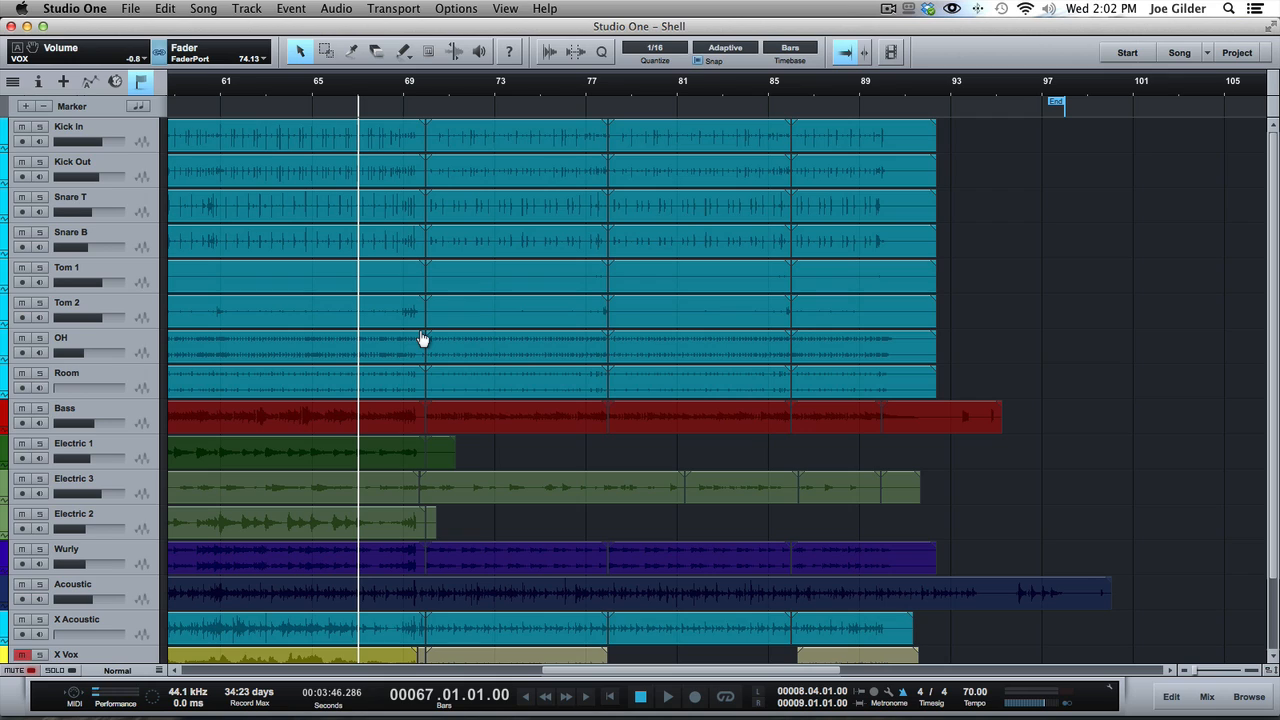
Select the Snare T clip starting at bar 70, view its track's Pro EQ insert through the inspector, and close both
{"action": "left_click", "coordinate": [478, 207]}
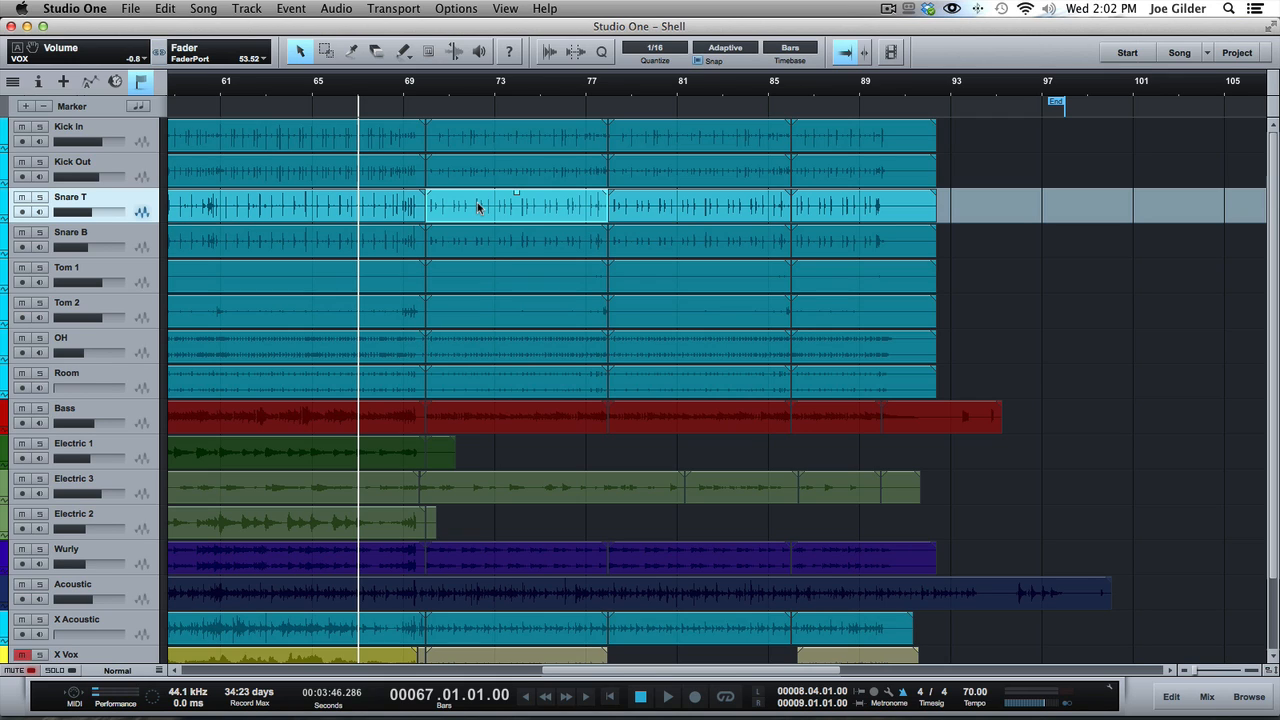
{"action": "key", "text": "F4"}
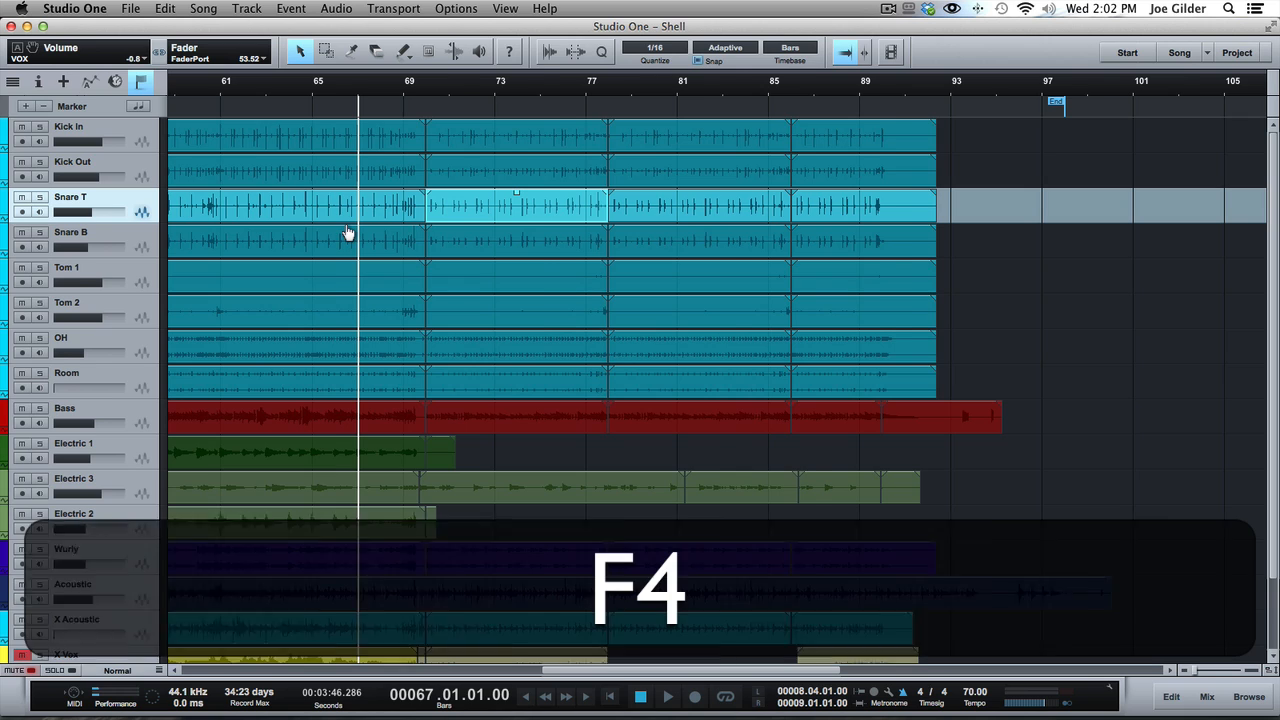
{"action": "double_click", "coordinate": [70, 284]}
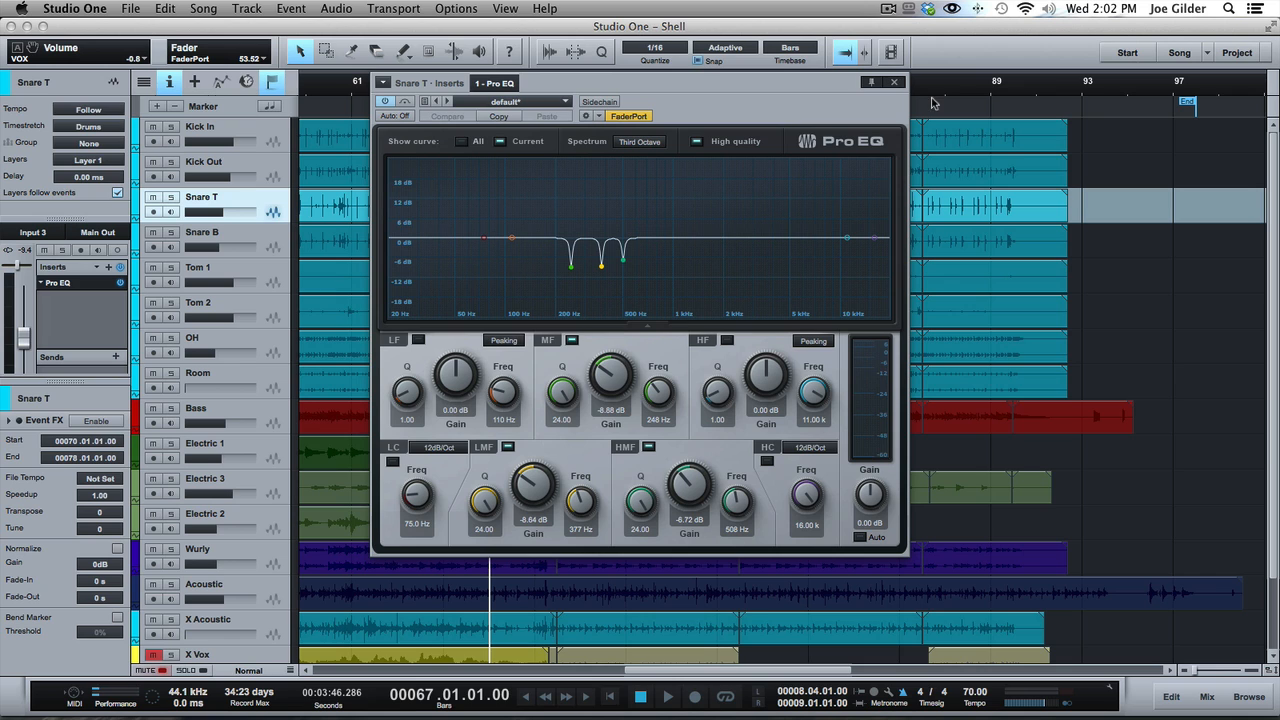
{"action": "left_click", "coordinate": [896, 84]}
{"action": "key", "text": "F4"}
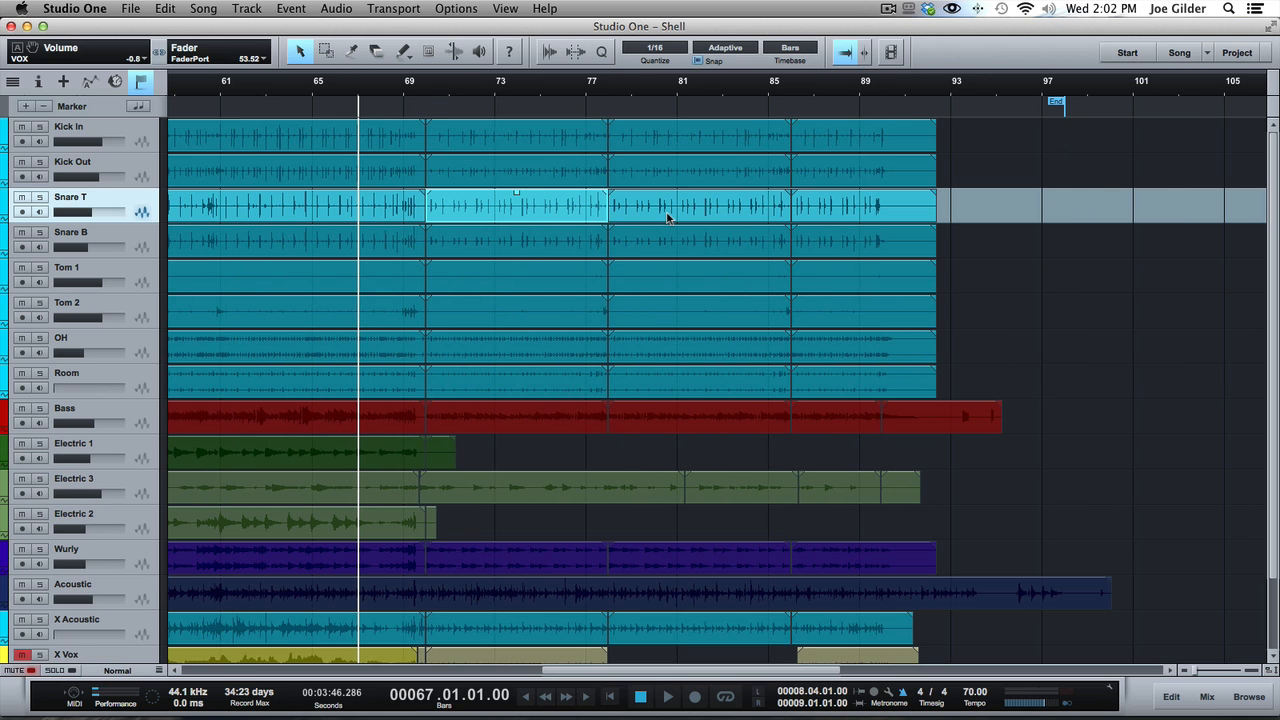
Open the browser and look through the PreSonus effects in the vendor-sorted list
{"action": "key", "text": "F7"}
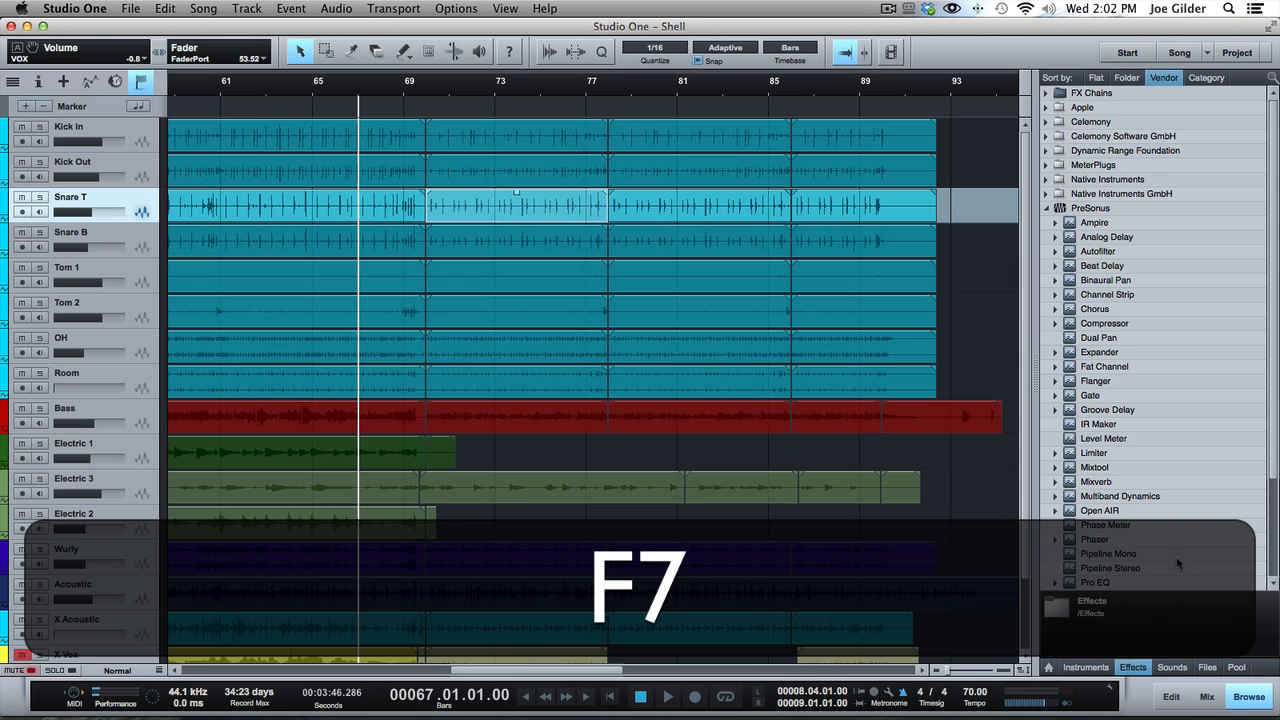
{"action": "left_click", "coordinate": [1172, 667]}
{"action": "left_click", "coordinate": [1133, 667]}
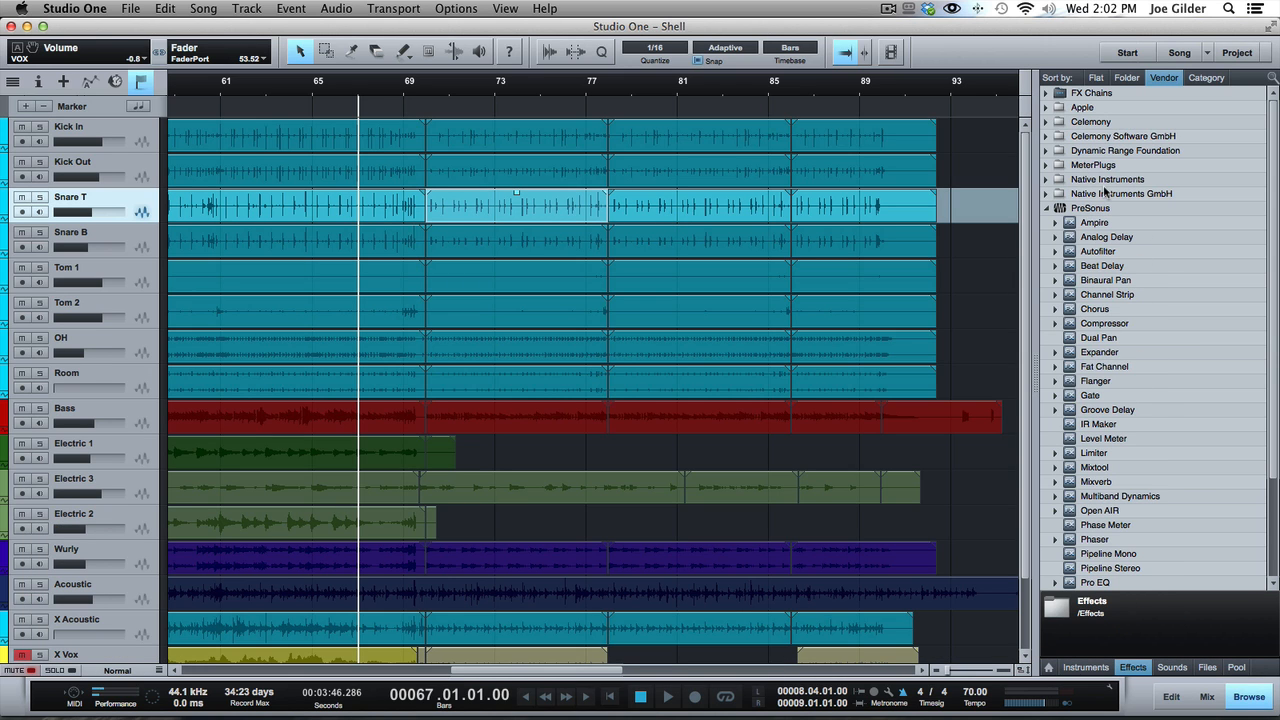
{"action": "key", "text": "F7"}
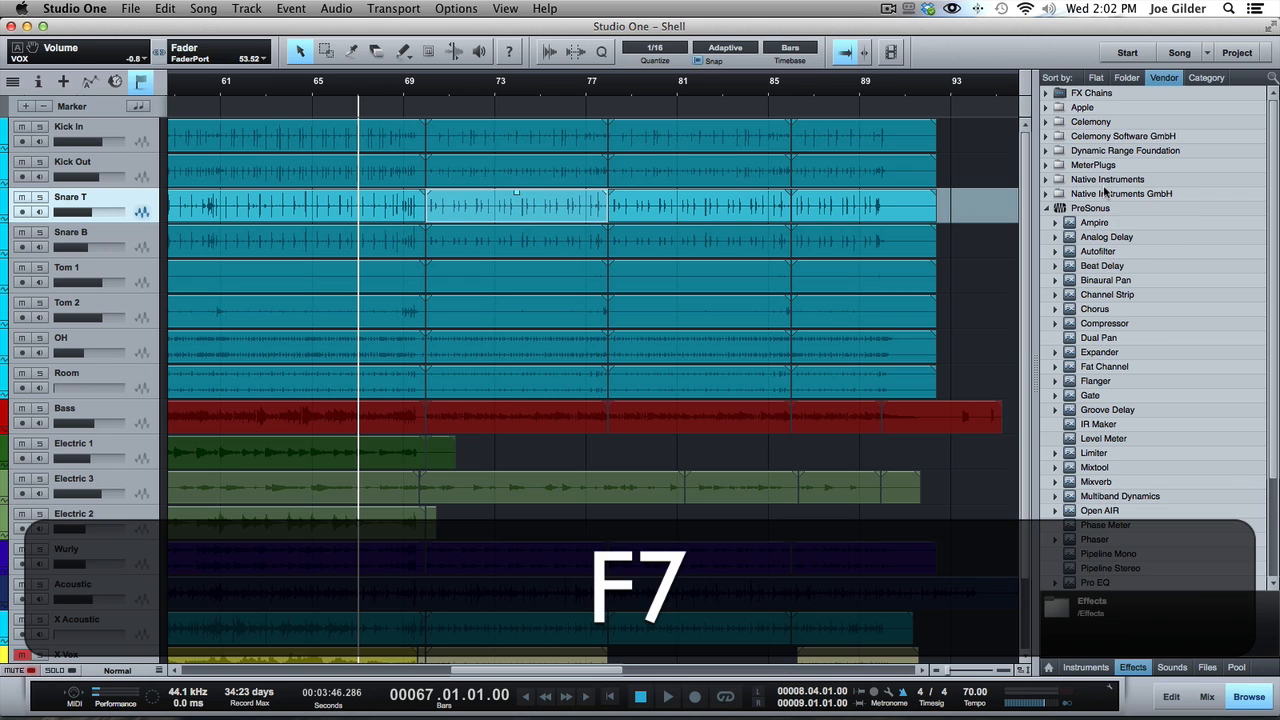
{"action": "key", "text": "ctrl"}
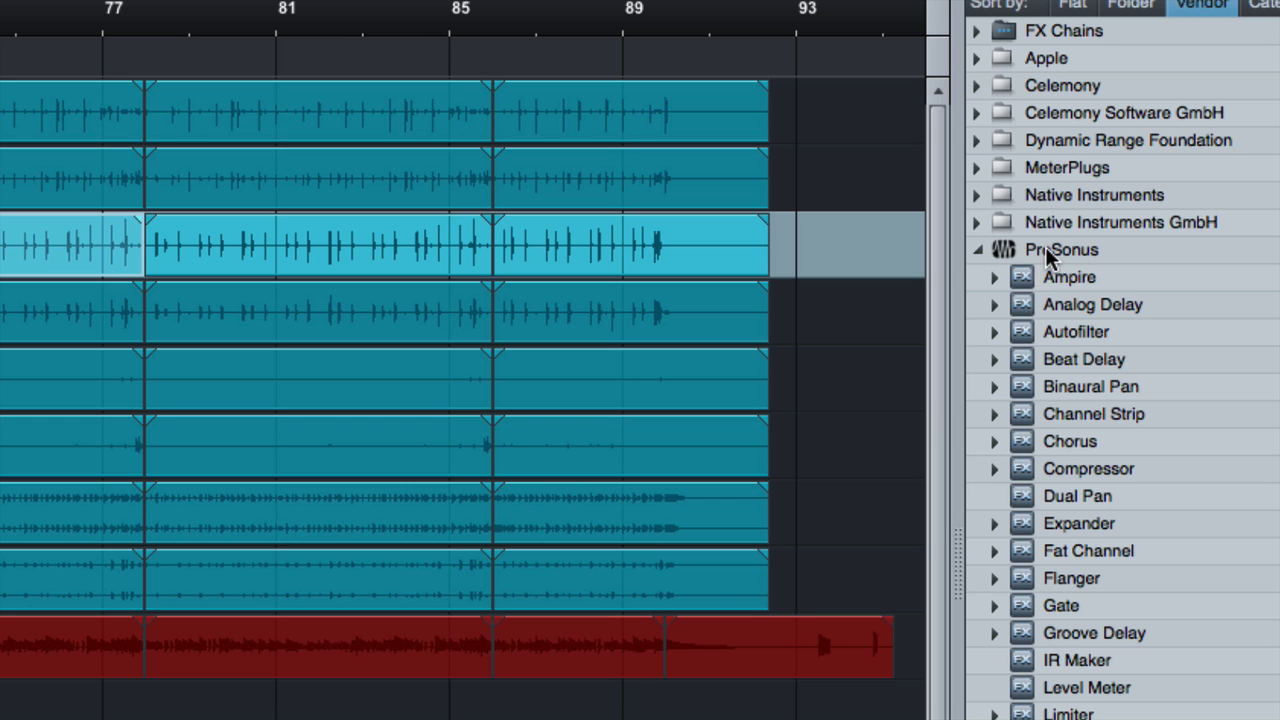
{"action": "key", "text": "ctrl"}
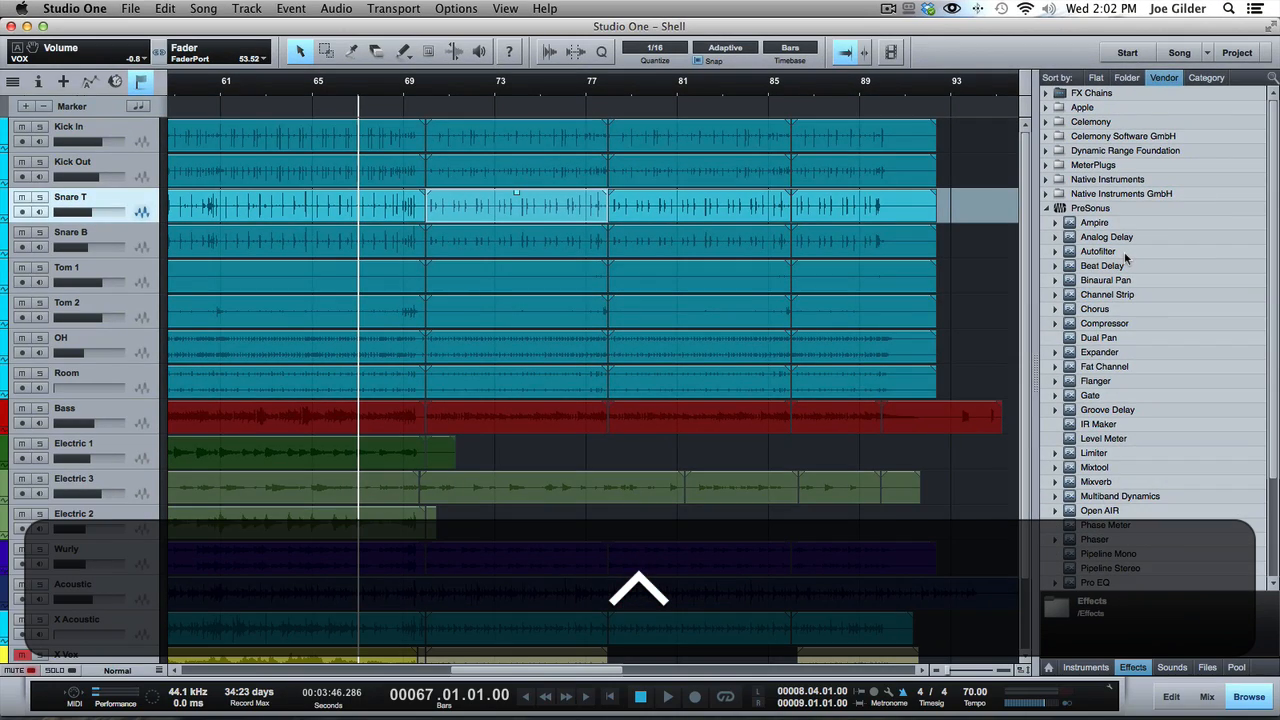
{"action": "scroll", "coordinate": [1100, 290], "scroll_direction": "down", "scroll_amount": 4}
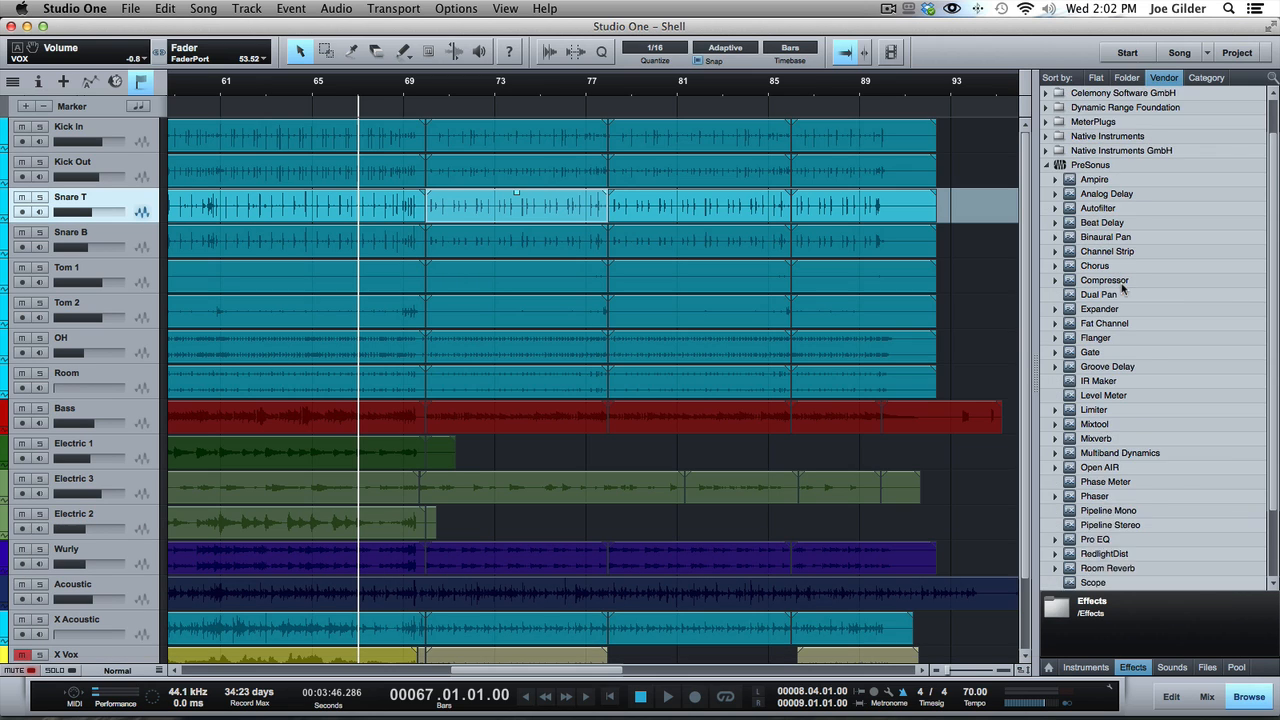
{"action": "scroll", "coordinate": [1096, 502], "scroll_direction": "up", "scroll_amount": 4}
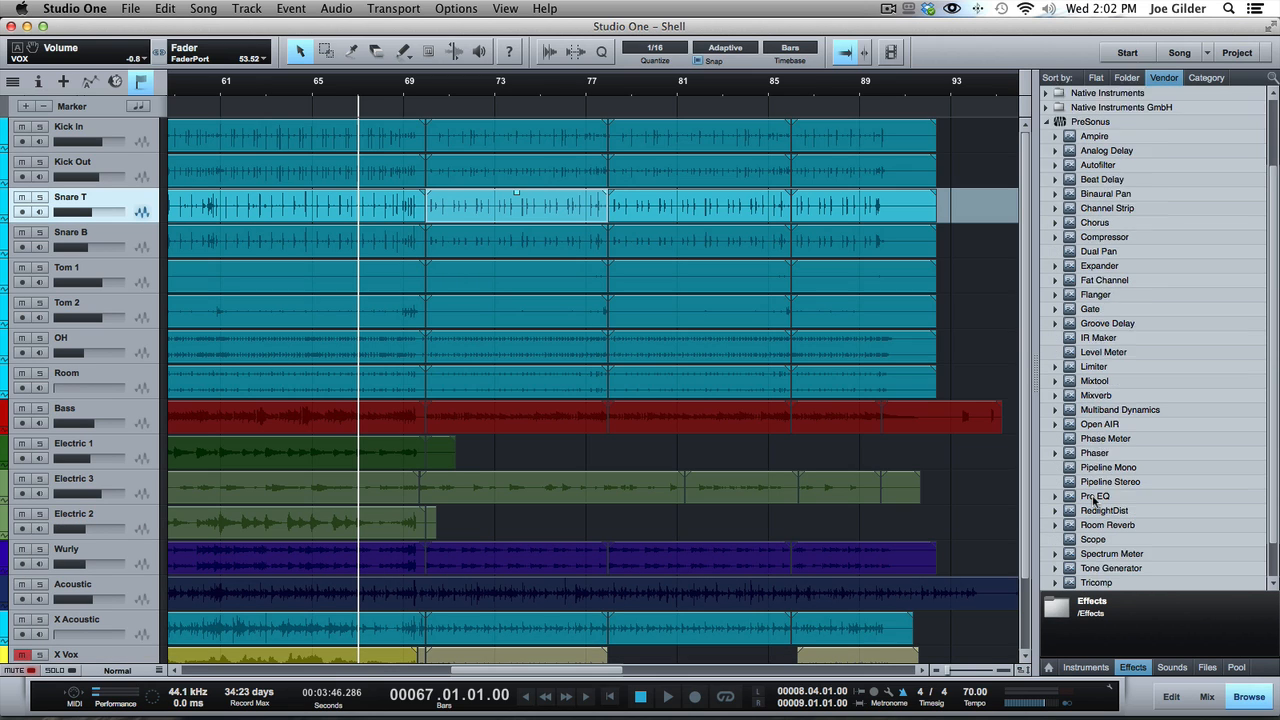
{"action": "scroll", "coordinate": [1103, 270], "scroll_direction": "down", "scroll_amount": 1}
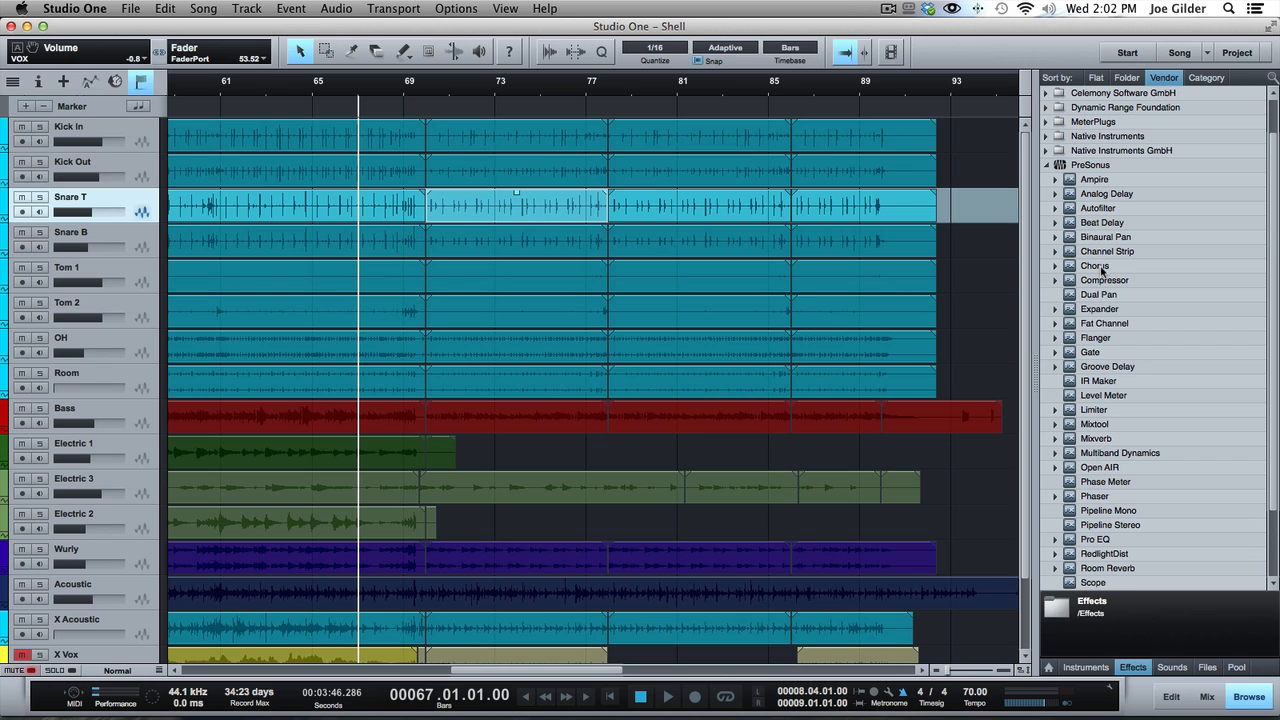
{"action": "key", "text": "super"}
Show the mix console and add a second Pro EQ insert to the Snare T channel from its effects list
{"action": "key", "text": "F3"}
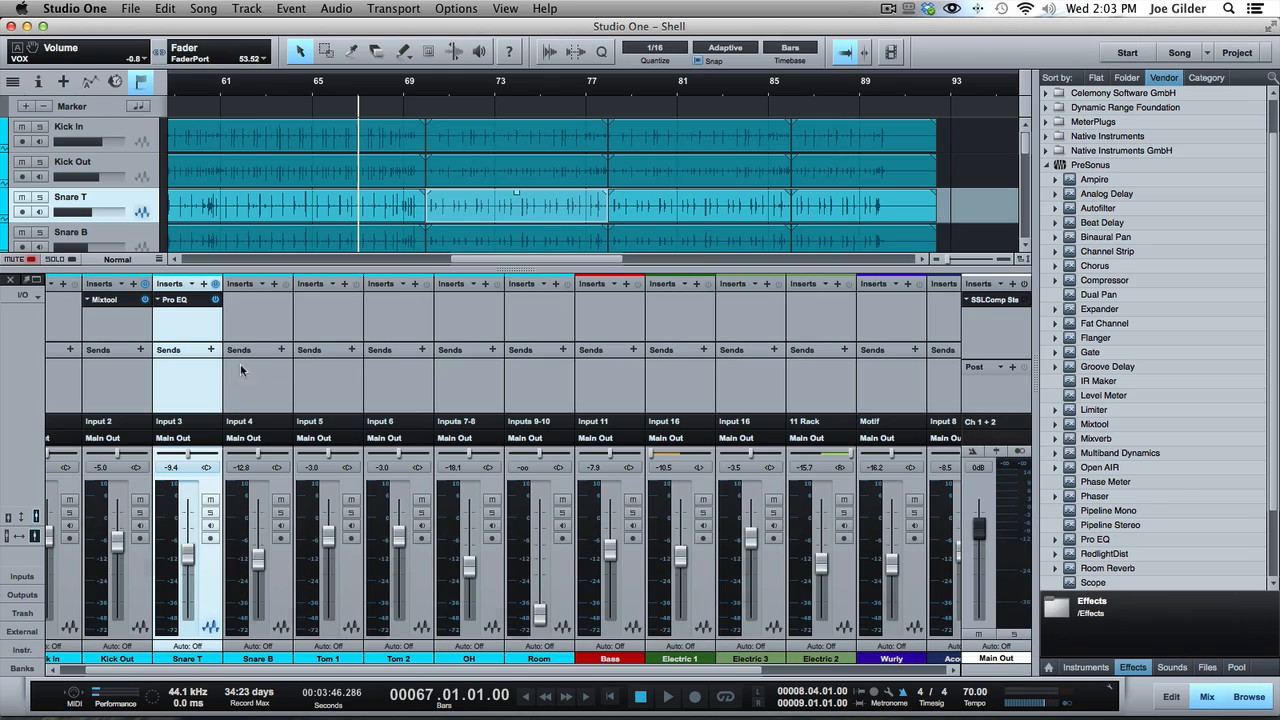
{"action": "scroll", "coordinate": [193, 318], "scroll_direction": "up", "scroll_amount": 10}
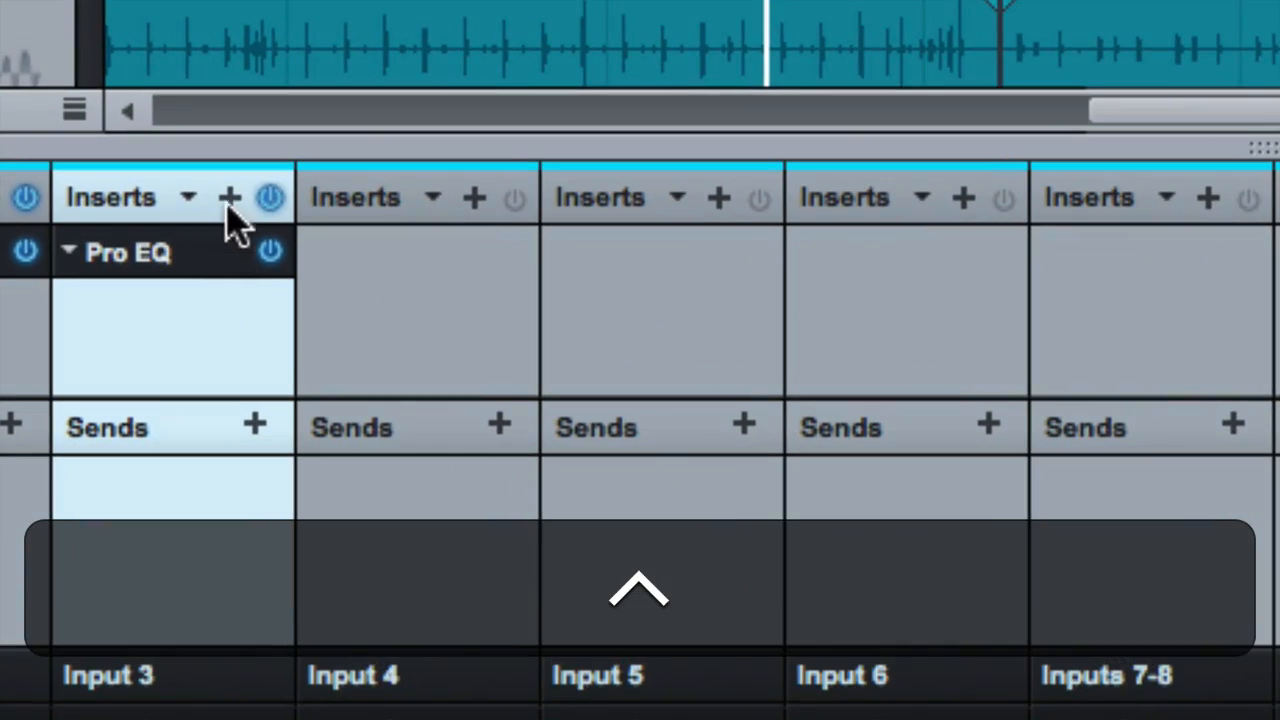
{"action": "left_click", "coordinate": [229, 205]}
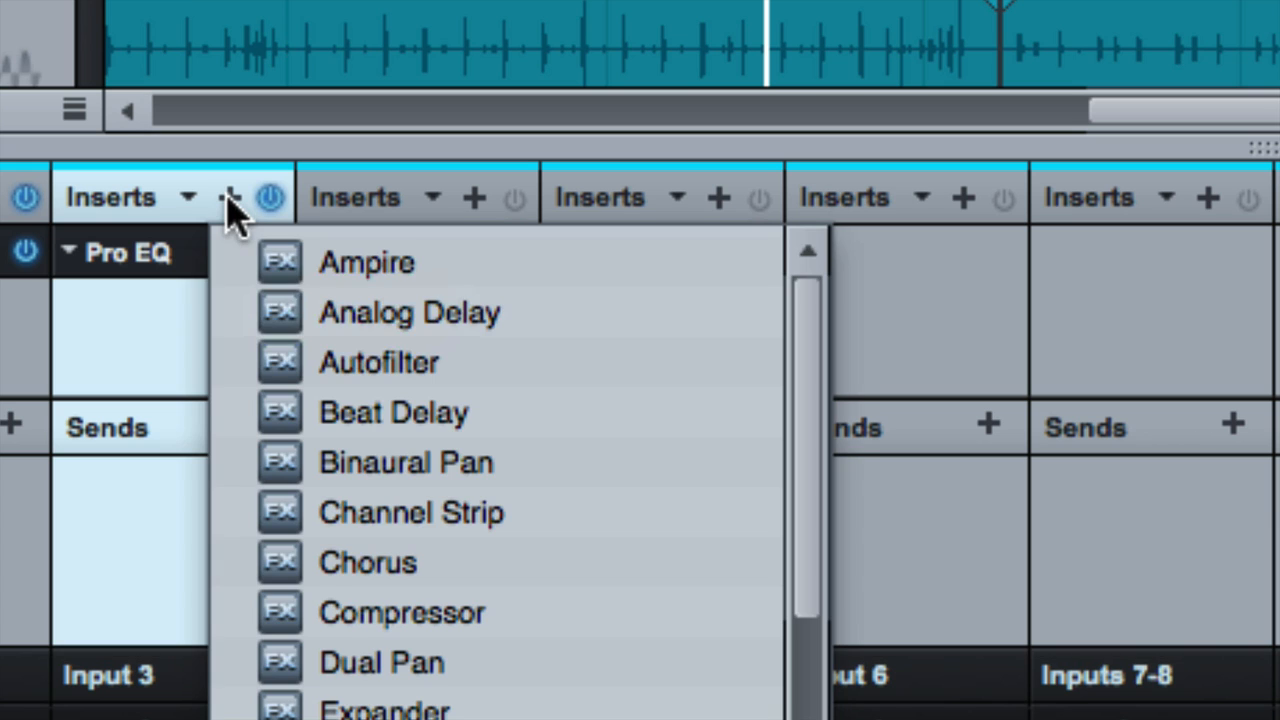
{"action": "scroll", "coordinate": [400, 390], "scroll_direction": "down", "scroll_amount": 20}
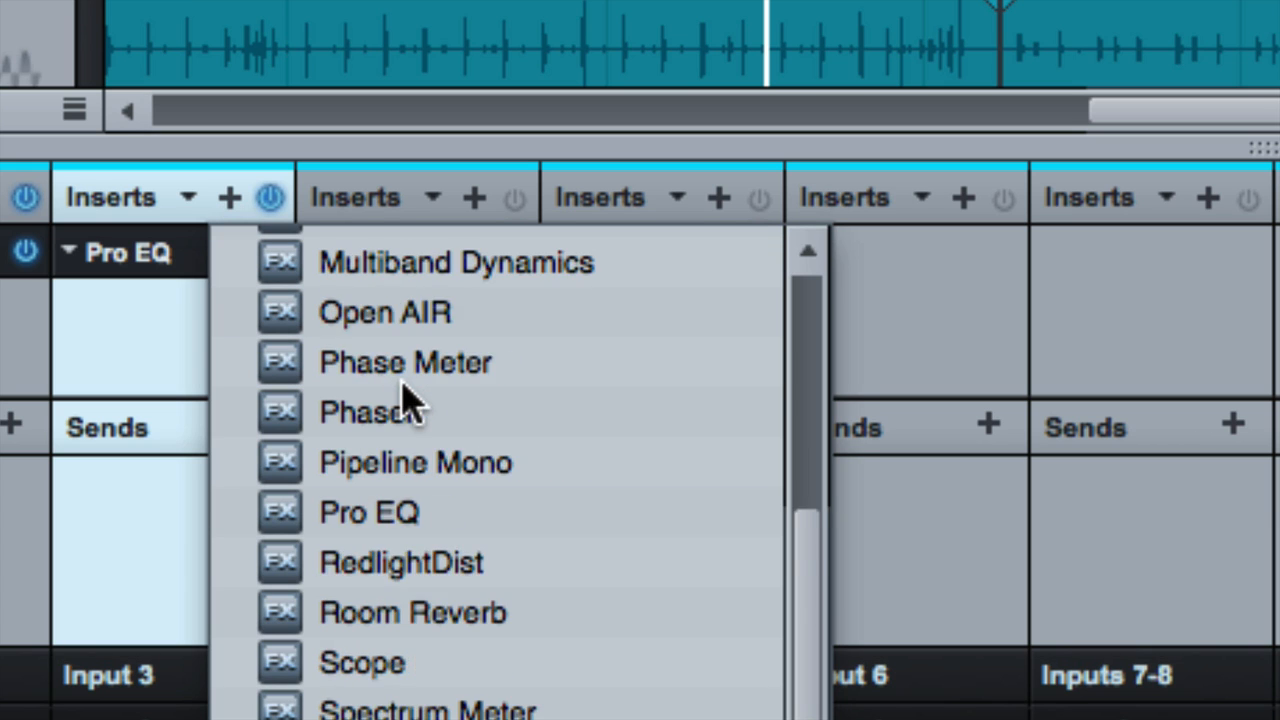
{"action": "scroll", "coordinate": [405, 400], "scroll_direction": "down", "scroll_amount": 5}
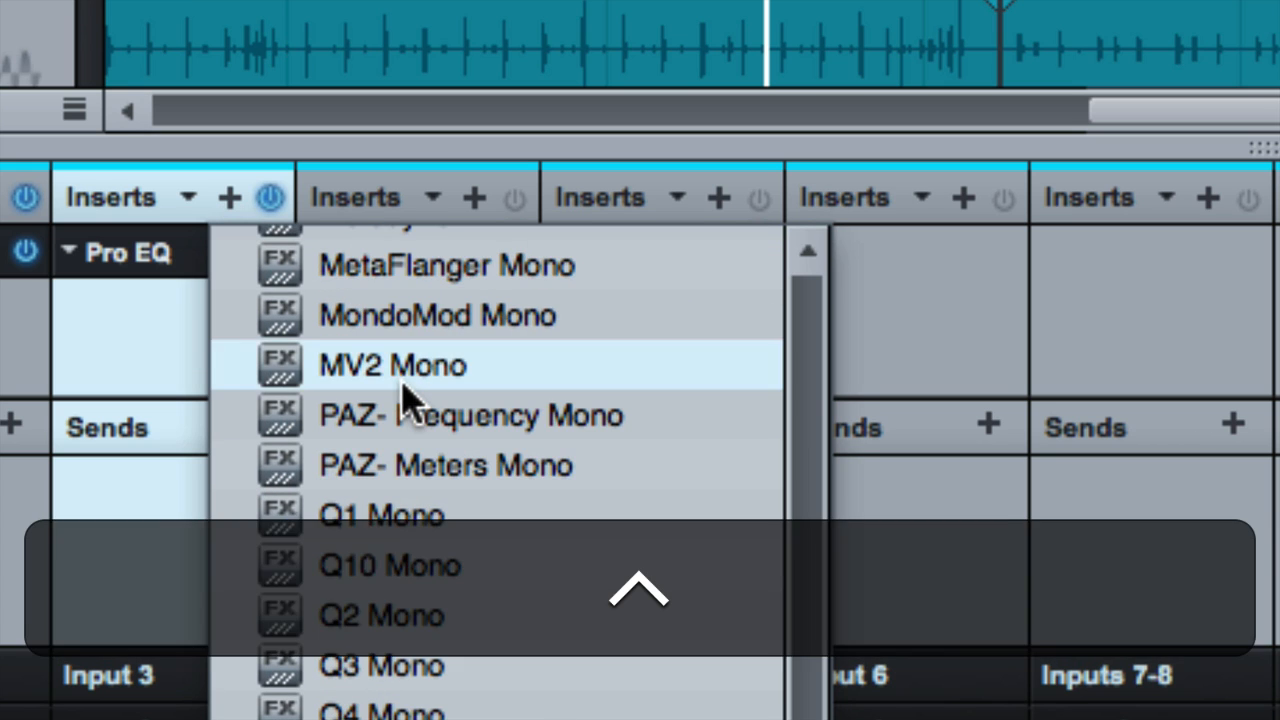
{"action": "scroll", "coordinate": [405, 400], "scroll_direction": "down", "scroll_amount": 5}
{"action": "scroll", "coordinate": [405, 520], "scroll_direction": "up", "scroll_amount": 15}
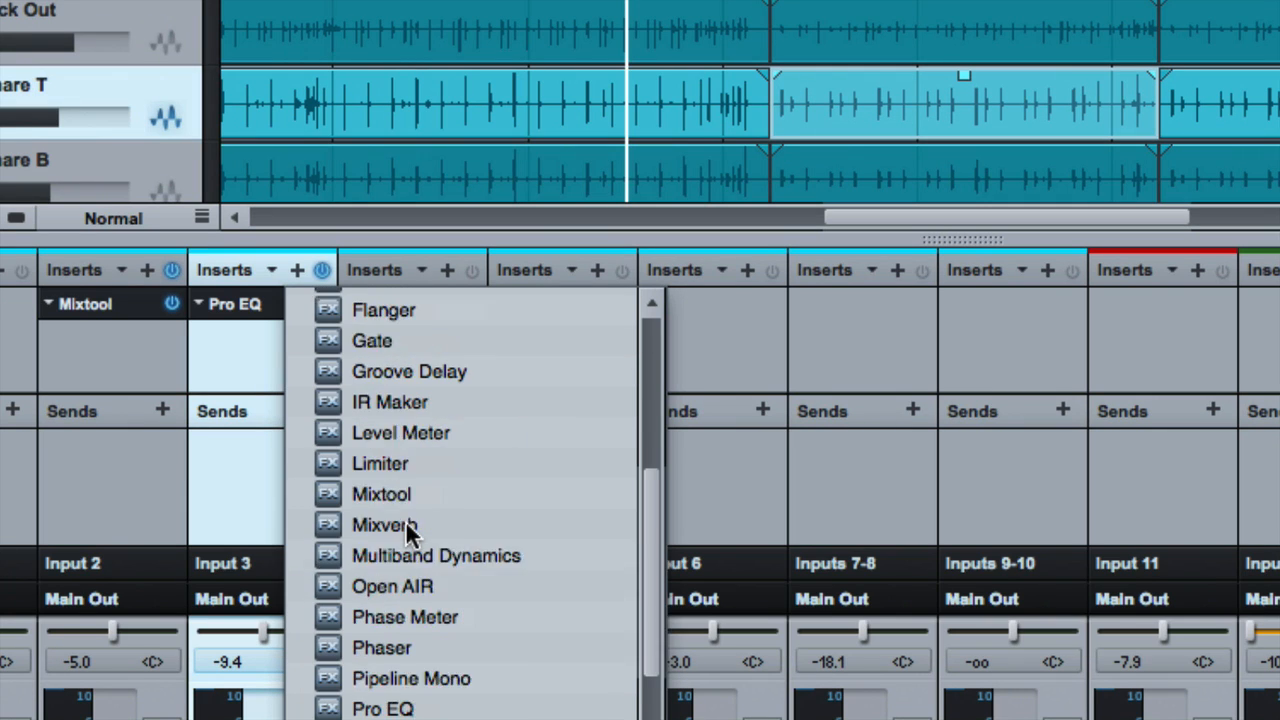
{"action": "scroll", "coordinate": [405, 520], "scroll_direction": "down", "scroll_amount": 10}
{"action": "scroll", "coordinate": [405, 520], "scroll_direction": "down", "scroll_amount": 6}
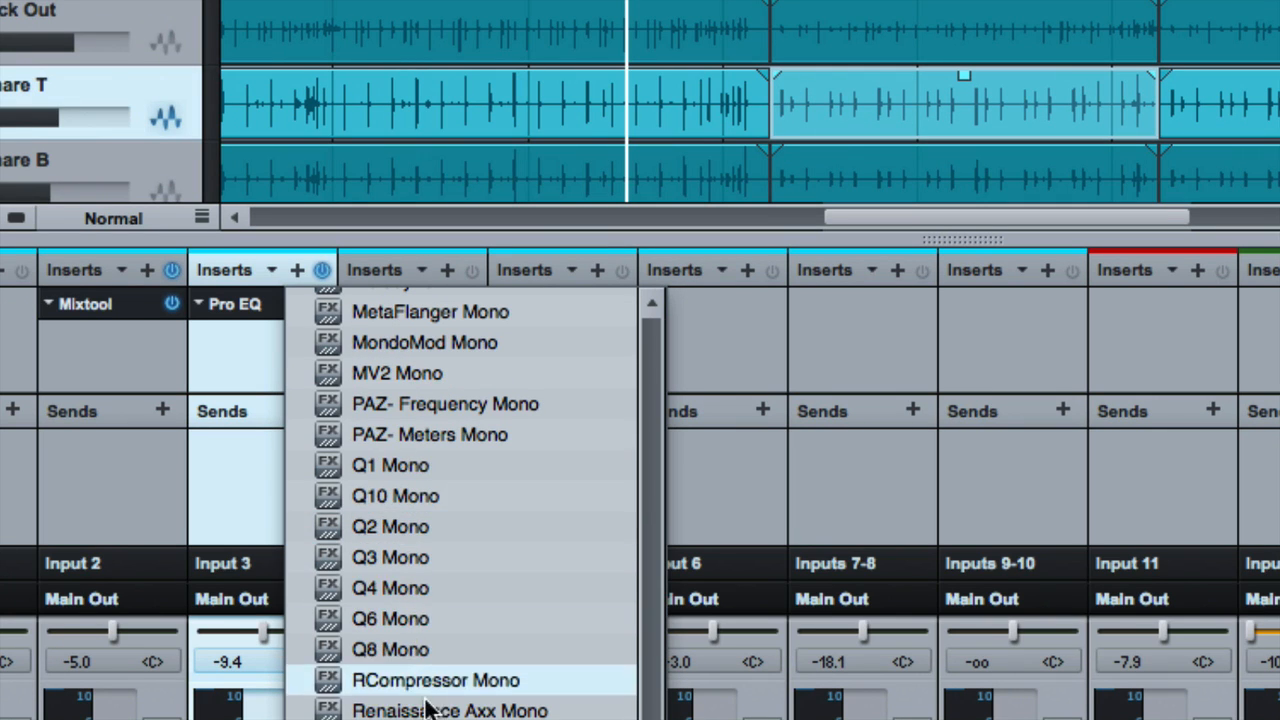
{"action": "scroll", "coordinate": [434, 135], "scroll_direction": "up", "scroll_amount": 15}
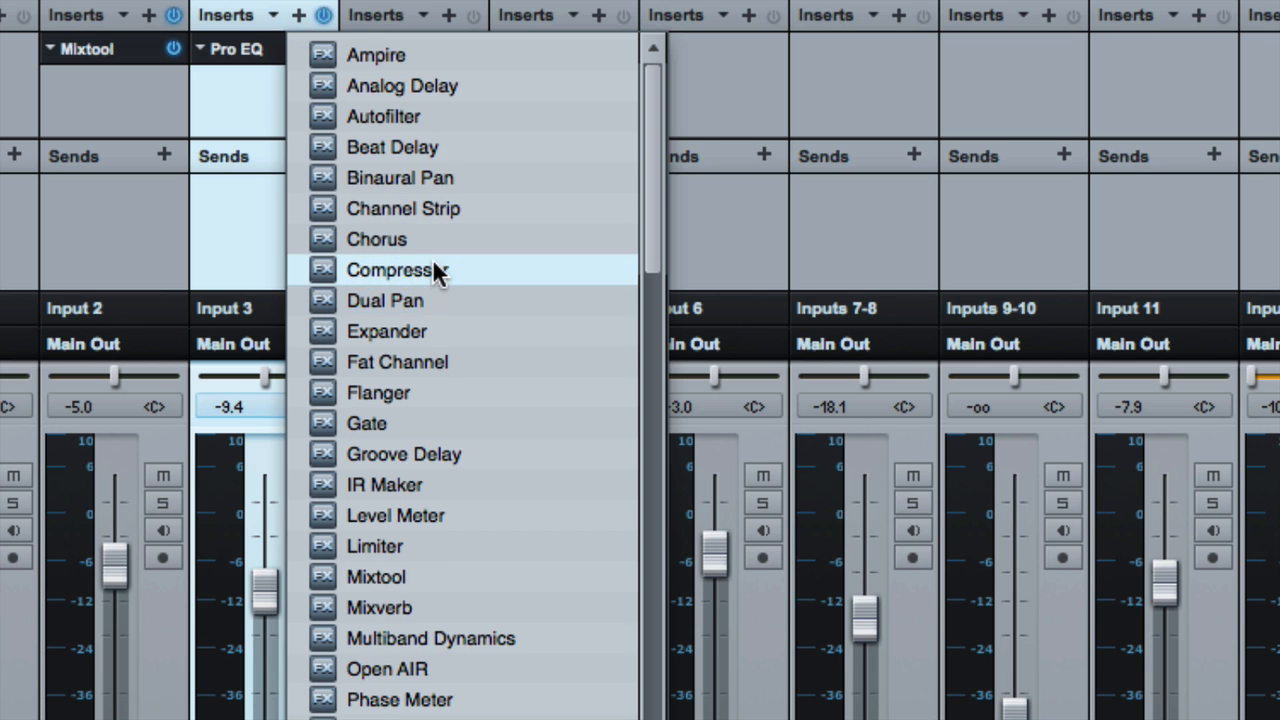
{"action": "scroll", "coordinate": [468, 371], "scroll_direction": "down", "scroll_amount": 7}
{"action": "scroll", "coordinate": [470, 380], "scroll_direction": "up", "scroll_amount": 3}
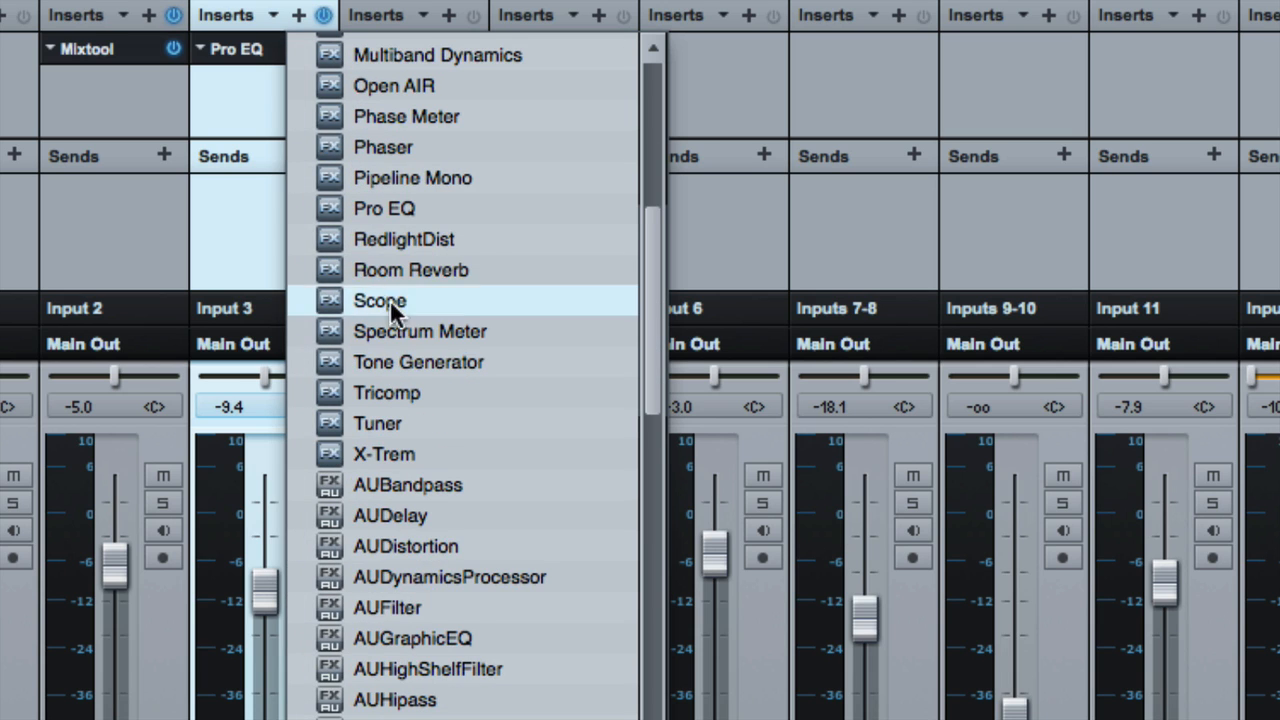
{"action": "left_click", "coordinate": [366, 208]}
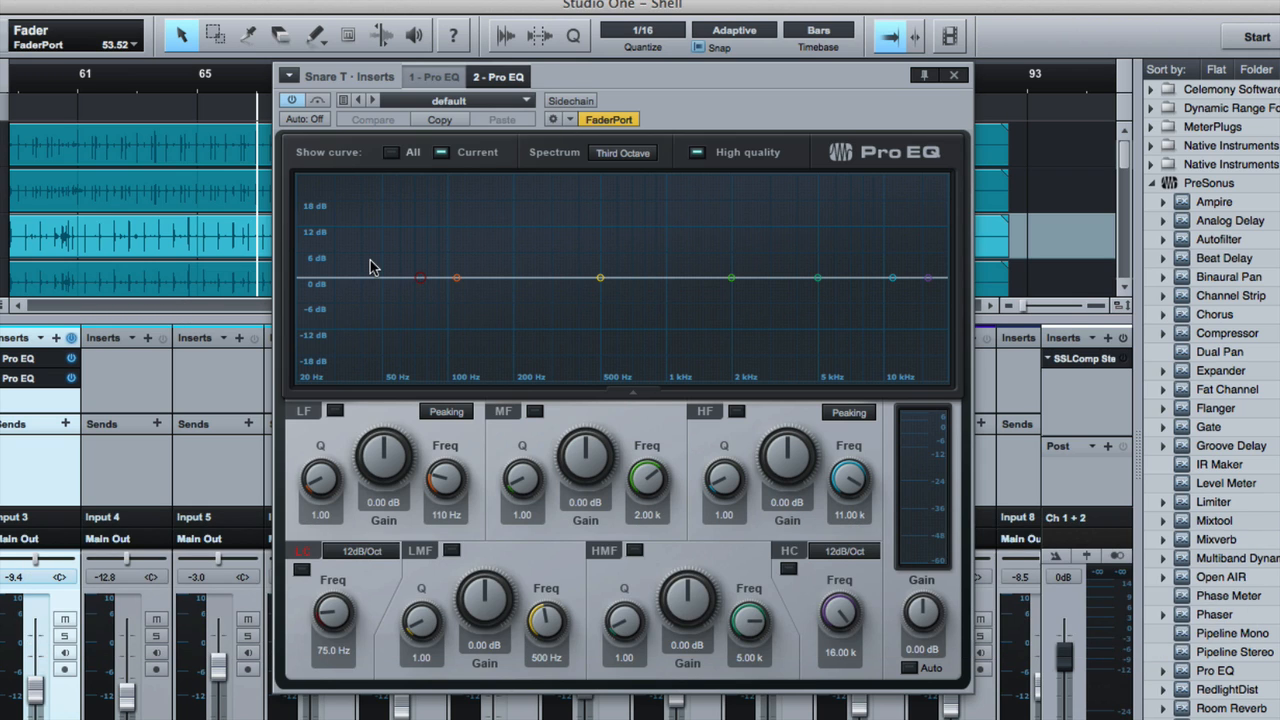
Look through the effects available for another insert on the Snare T channel
{"action": "left_click", "coordinate": [56, 339]}
{"action": "scroll", "coordinate": [143, 507], "scroll_direction": "down", "scroll_amount": 5}
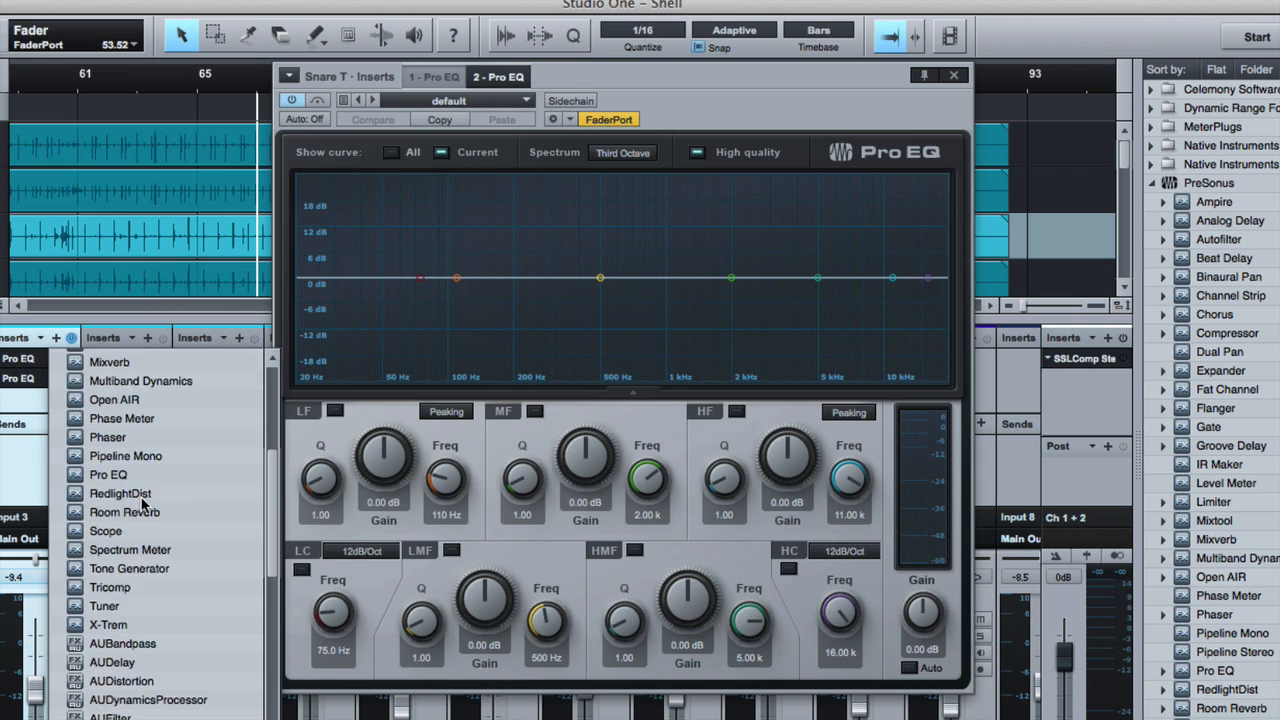
{"action": "scroll", "coordinate": [143, 507], "scroll_direction": "down", "scroll_amount": 5}
{"action": "scroll", "coordinate": [140, 495], "scroll_direction": "up", "scroll_amount": 10}
{"action": "left_click", "coordinate": [27, 400]}
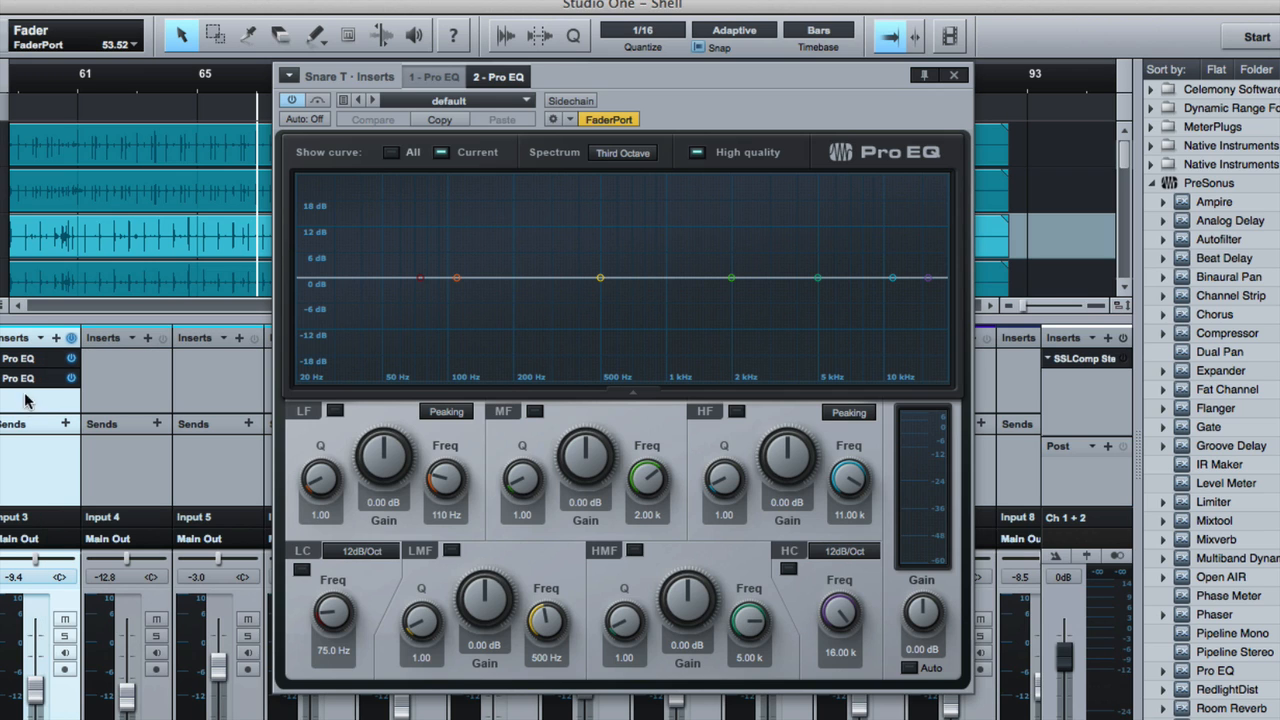
Remove the second Pro EQ from the Snare T channel's inserts and hide the mix console
{"action": "right_click", "coordinate": [27, 388]}
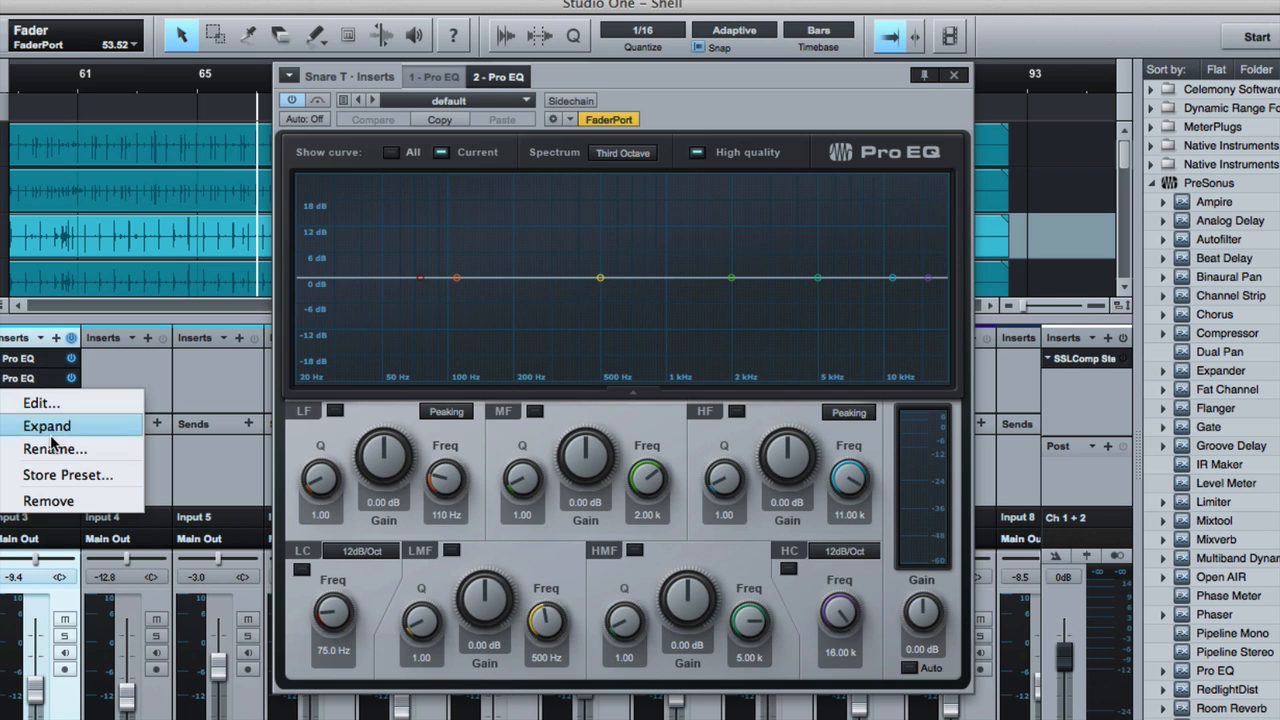
{"action": "left_click", "coordinate": [70, 500]}
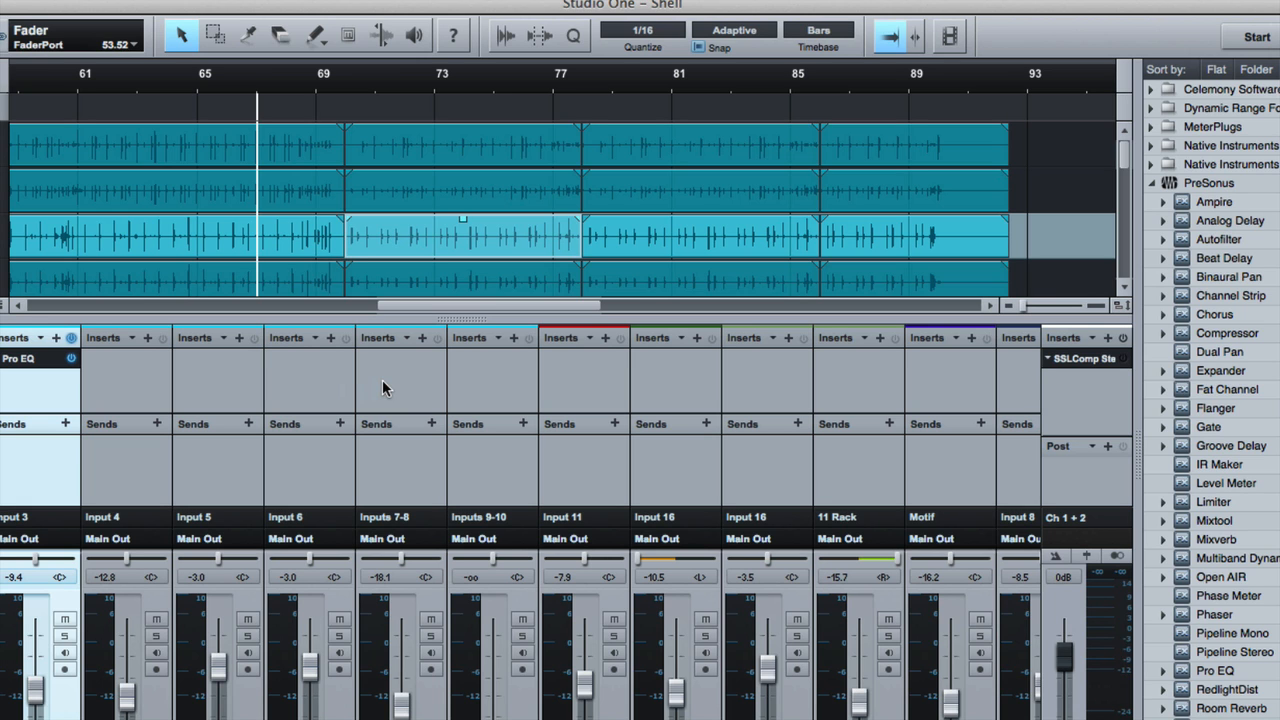
{"action": "key", "text": "F3"}
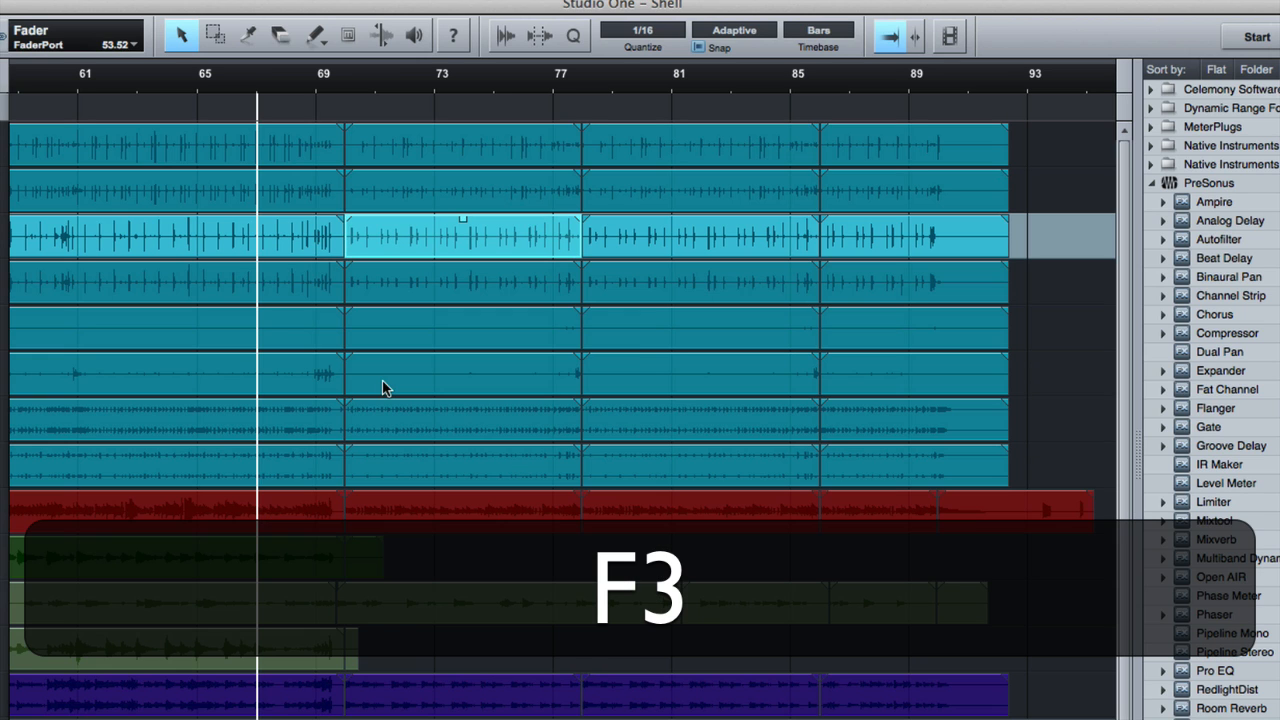
Narrow the browser and look through the PreSonus effects in the vendor-sorted list
{"action": "scroll", "coordinate": [638, 350], "scroll_direction": "down", "scroll_amount": 5}
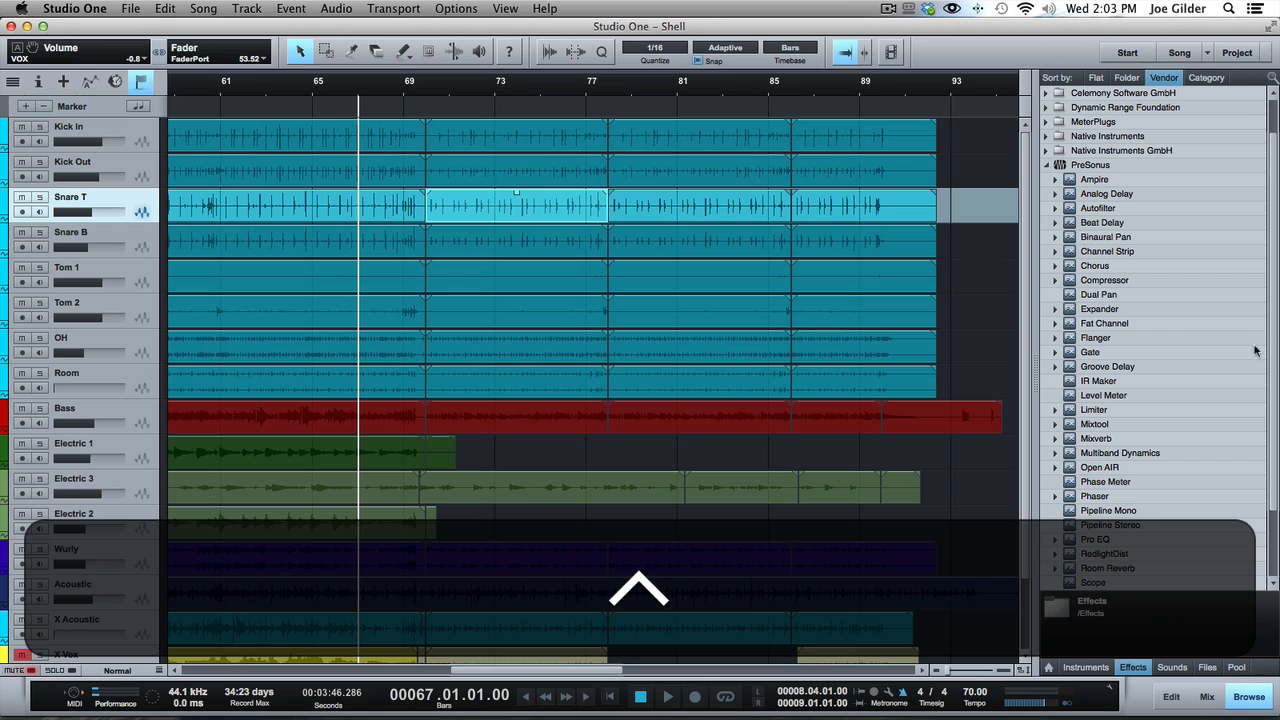
{"action": "left_click_drag", "start_coordinate": [1039, 256], "coordinate": [1120, 257]}
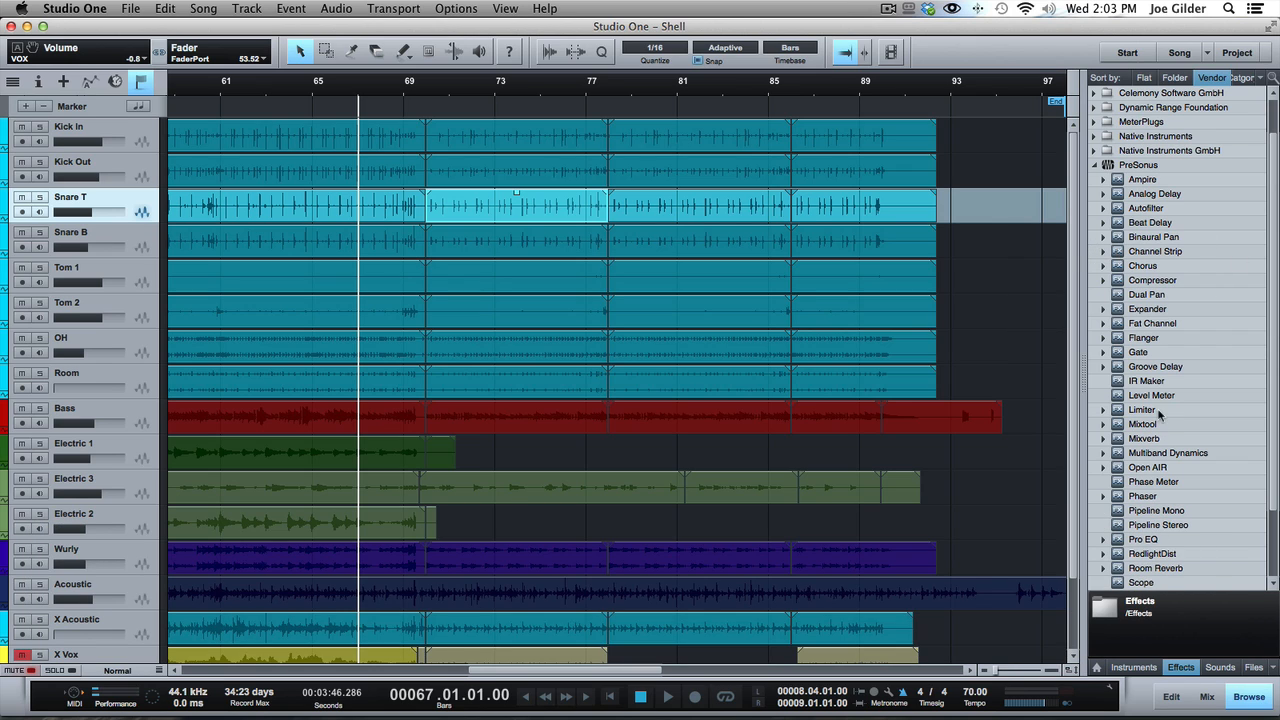
{"action": "scroll", "coordinate": [1158, 168], "scroll_direction": "down", "scroll_amount": 3}
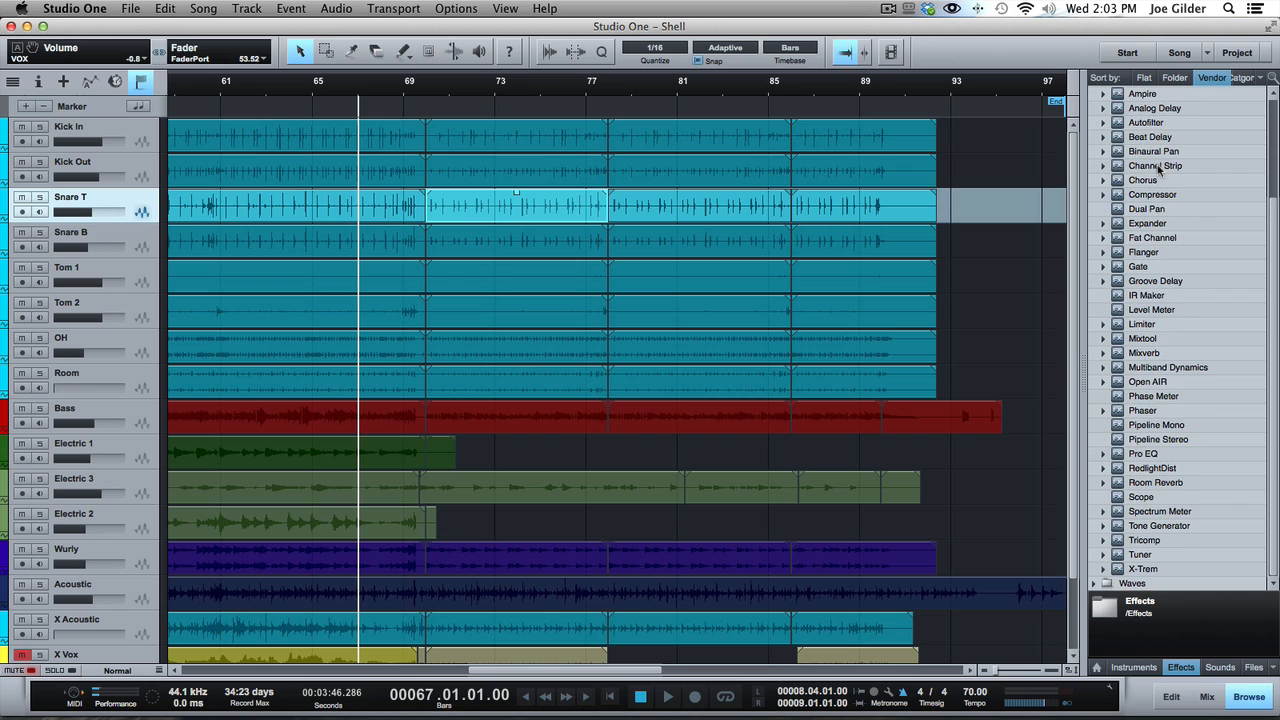
{"action": "scroll", "coordinate": [1158, 168], "scroll_direction": "up", "scroll_amount": 5}
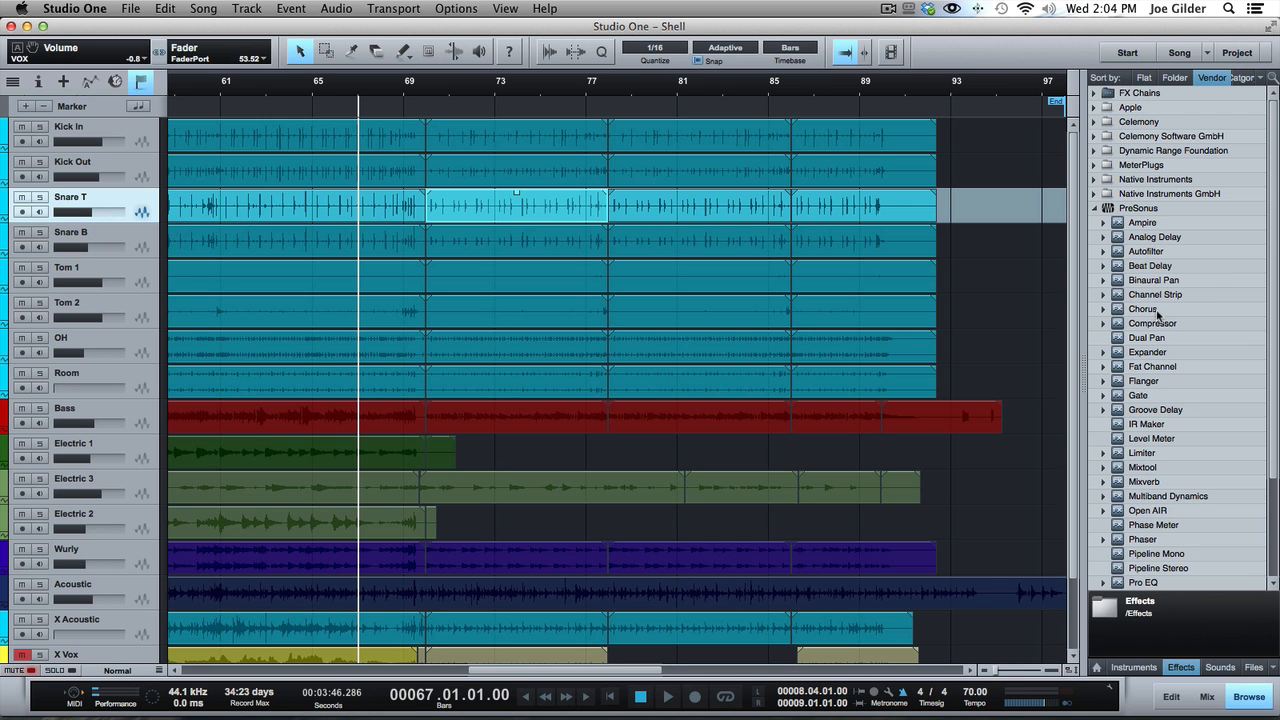
{"action": "scroll", "coordinate": [1157, 311], "scroll_direction": "down", "scroll_amount": 5}
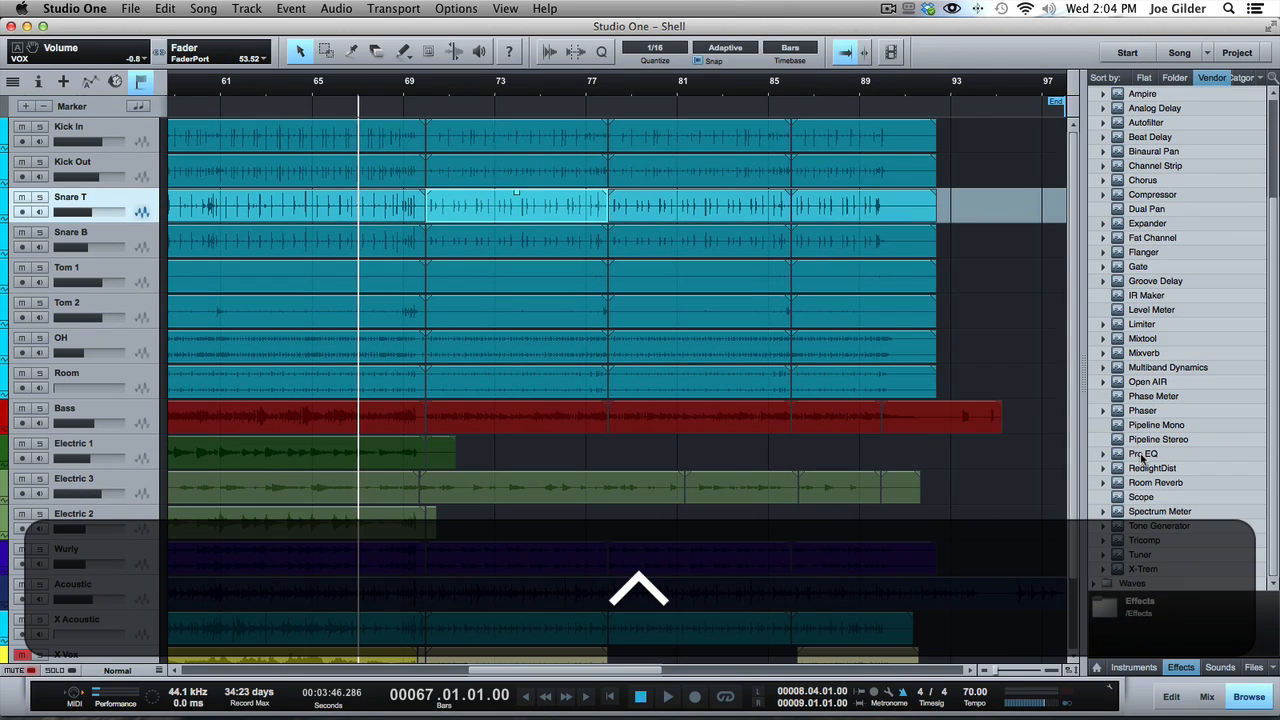
Add a second Pro EQ to the Snare T track from the browser and cut its LMF band to about -5.04 dB at 369 Hz
{"action": "left_click", "coordinate": [1143, 454]}
{"action": "left_click_drag", "start_coordinate": [987, 258], "coordinate": [840, 209]}
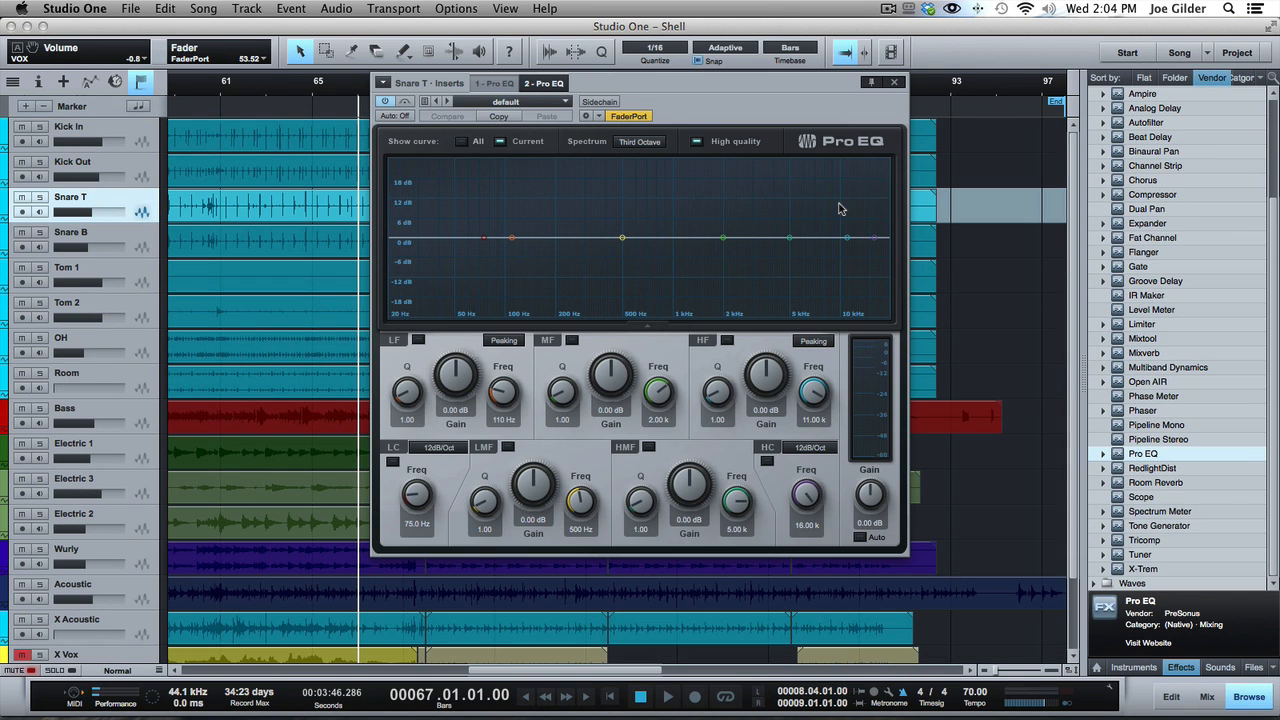
{"action": "left_click_drag", "start_coordinate": [622, 237], "coordinate": [603, 259]}
{"action": "key", "text": "F3"}
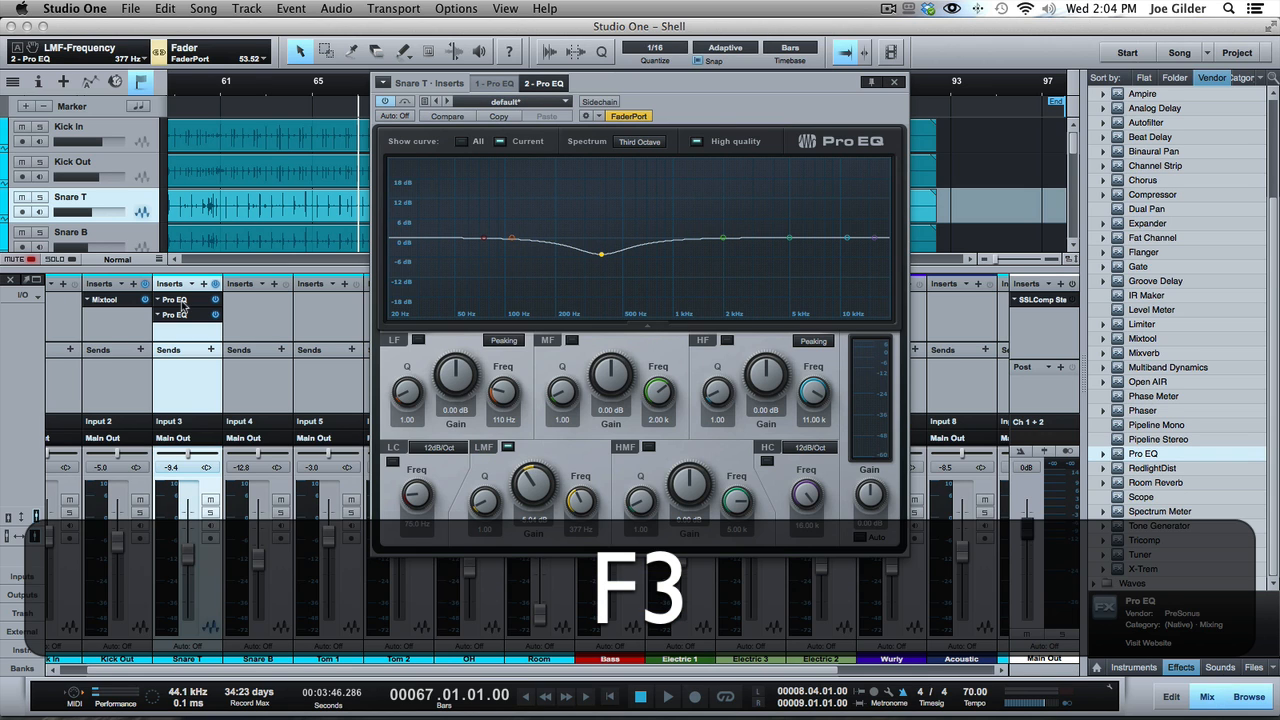
{"action": "key", "text": "F3"}
{"action": "mouse_move", "coordinate": [601, 253]}
{"action": "left_mouse_down"}
{"action": "mouse_move", "coordinate": [594, 209]}
{"action": "mouse_move", "coordinate": [587, 277]}
{"action": "mouse_move", "coordinate": [594, 181]}
{"action": "mouse_move", "coordinate": [622, 170]}
{"action": "mouse_move", "coordinate": [608, 171]}
{"action": "mouse_move", "coordinate": [600, 257]}
{"action": "left_mouse_up"}
With the song playing and Snare T soloed, boost the second Pro EQ's LF band to about 6.24 dB at 136 Hz
{"action": "key", "text": "space"}
{"action": "mouse_move", "coordinate": [511, 238]}
{"action": "left_mouse_down"}
{"action": "mouse_move", "coordinate": [515, 200]}
{"action": "mouse_move", "coordinate": [504, 215]}
{"action": "left_mouse_up"}
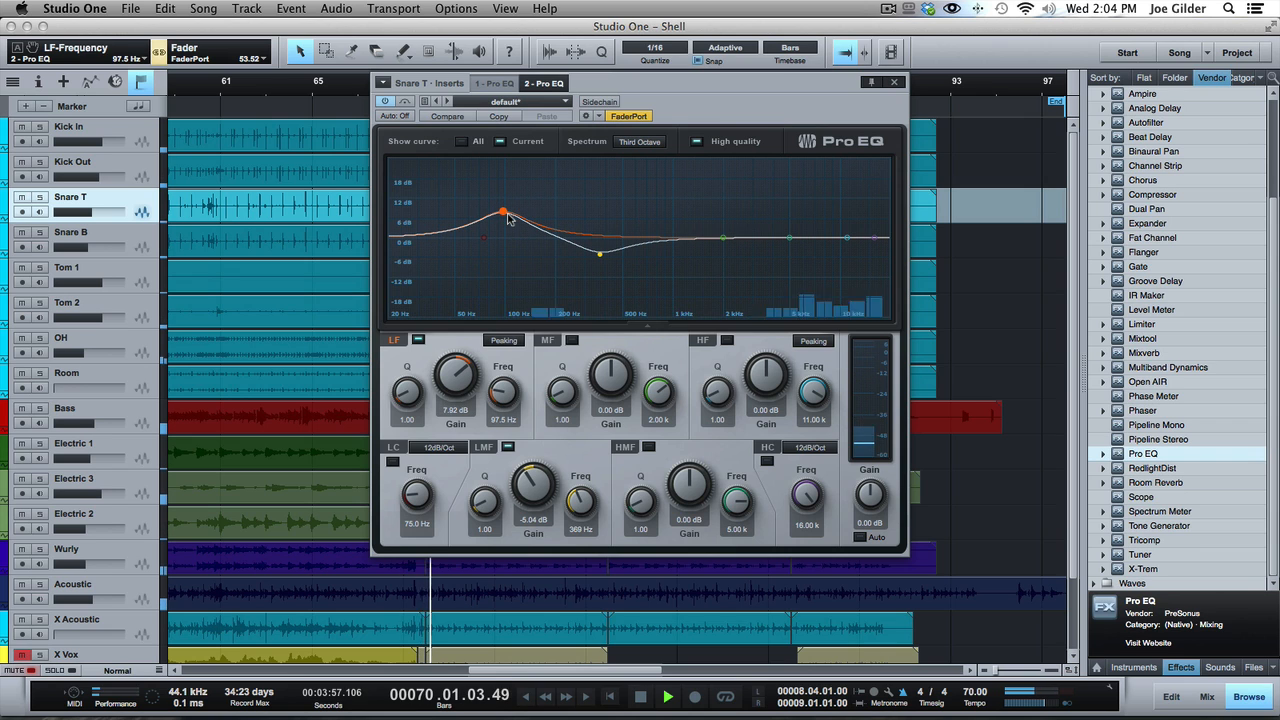
{"action": "key", "text": "s"}
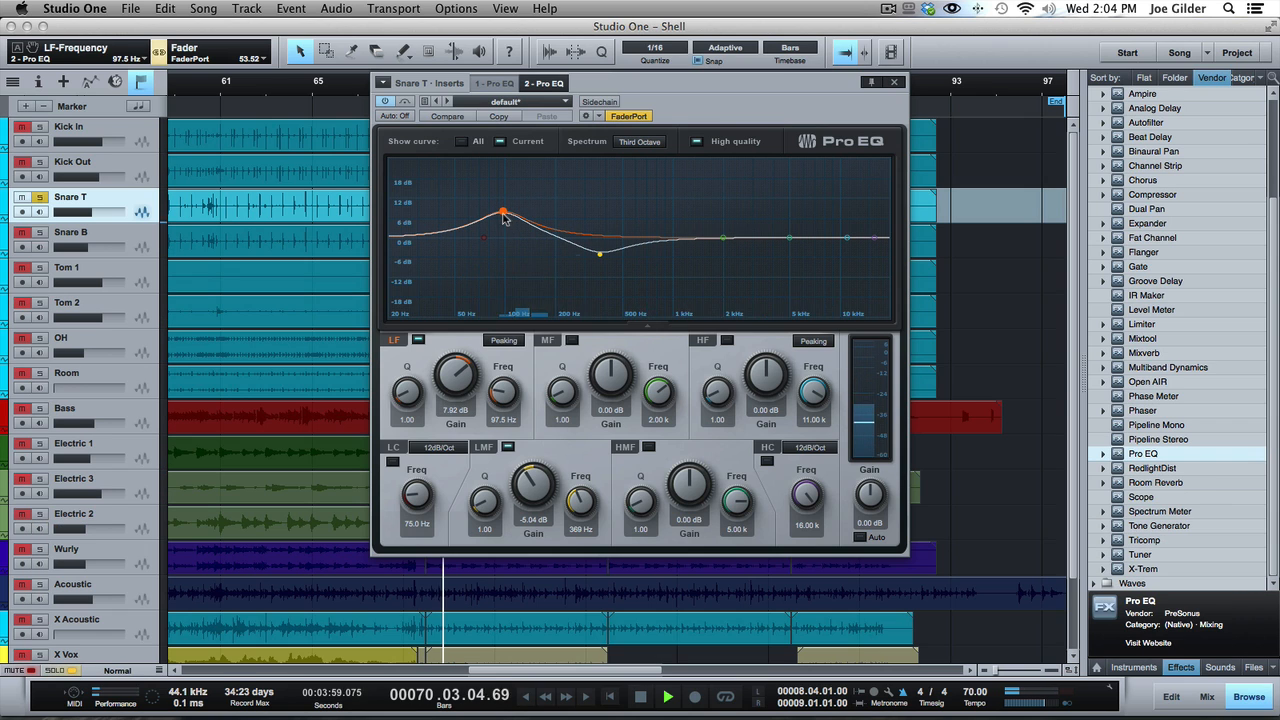
{"action": "mouse_move", "coordinate": [505, 218]}
{"action": "left_mouse_down"}
{"action": "mouse_move", "coordinate": [530, 218]}
{"action": "mouse_move", "coordinate": [491, 190]}
{"action": "mouse_move", "coordinate": [526, 218]}
{"action": "left_mouse_up"}
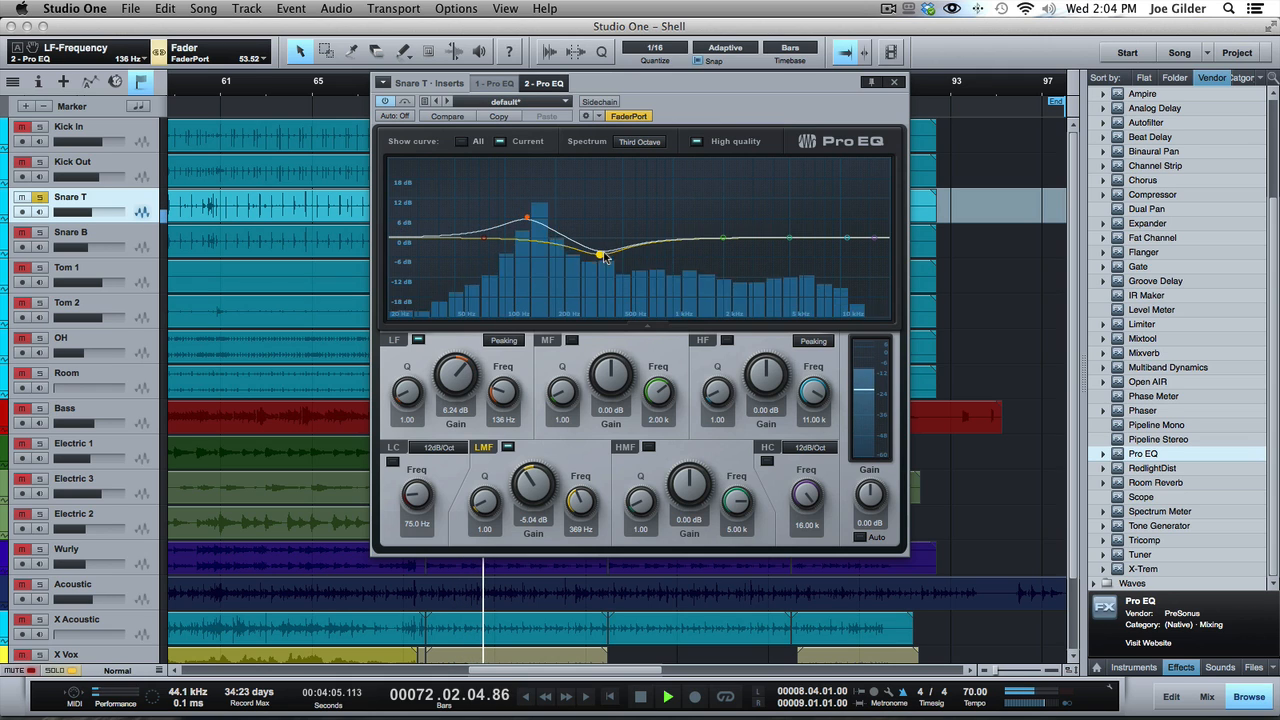
Set the LMF band to about -13.20 dB at 163 Hz with Q 6.70, and the LF band to about 6.48 dB at 97.5 Hz
{"action": "left_click_drag", "start_coordinate": [605, 258], "coordinate": [575, 282]}
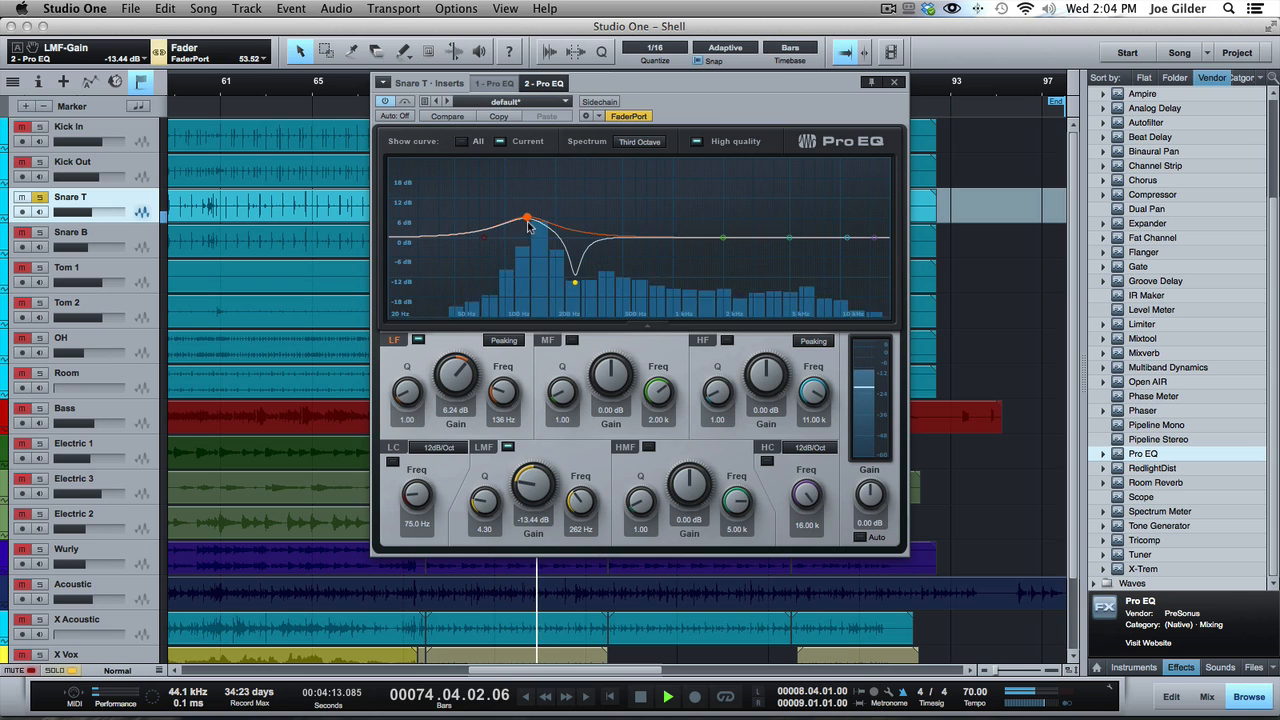
{"action": "left_click_drag", "start_coordinate": [530, 228], "coordinate": [519, 228]}
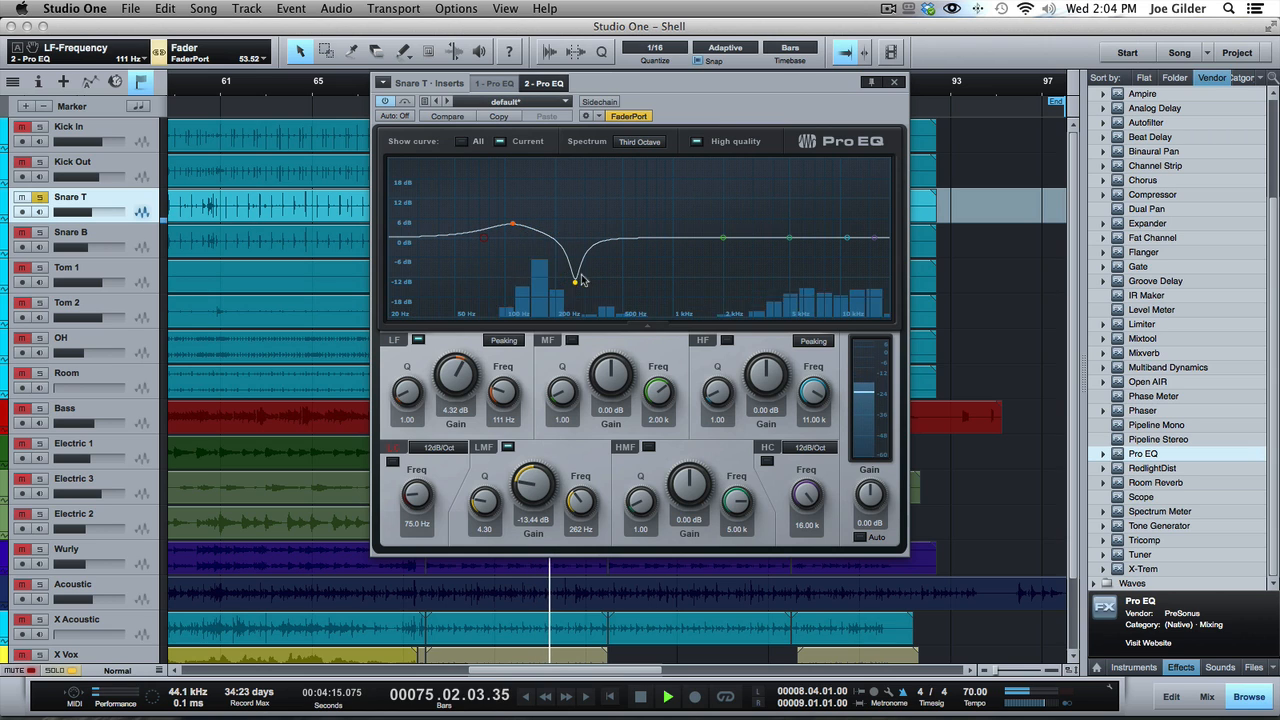
{"action": "left_click_drag", "start_coordinate": [575, 281], "coordinate": [540, 283]}
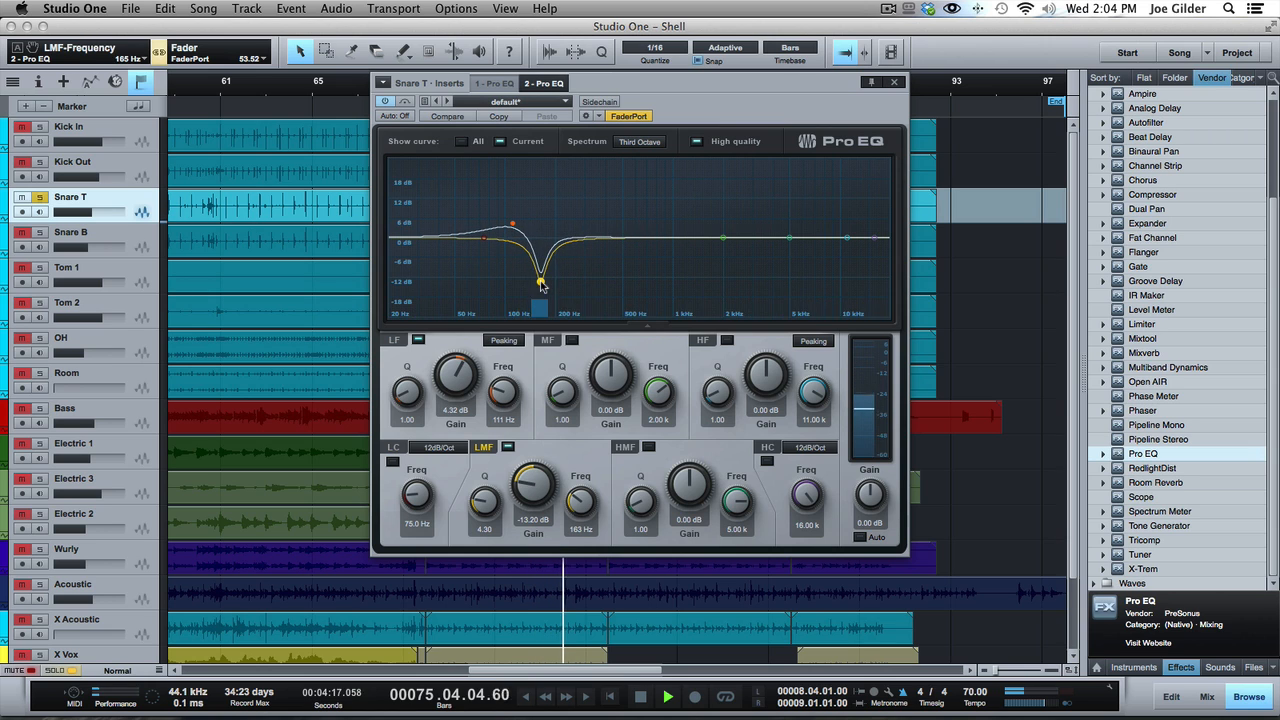
{"action": "scroll", "coordinate": [540, 283], "scroll_direction": "up", "scroll_amount": 4}
{"action": "mouse_move", "coordinate": [516, 231]}
{"action": "left_mouse_down"}
{"action": "mouse_move", "coordinate": [516, 196]}
{"action": "mouse_move", "coordinate": [485, 196]}
{"action": "mouse_move", "coordinate": [503, 219]}
{"action": "left_mouse_up"}
Cut the MF band to about -6.96 dB at 386 Hz and turn on the Pro EQ's automatic output gain
{"action": "left_click_drag", "start_coordinate": [723, 237], "coordinate": [603, 261]}
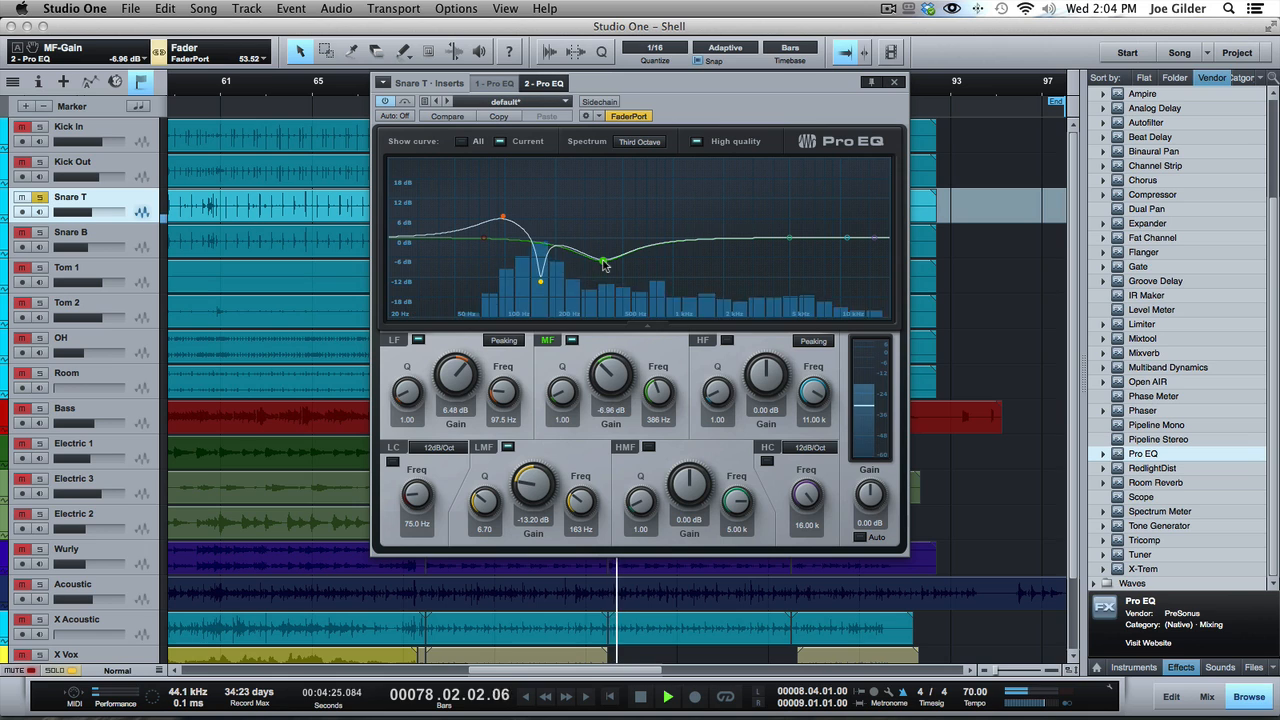
{"action": "left_click_drag", "start_coordinate": [867, 508], "coordinate": [872, 486]}
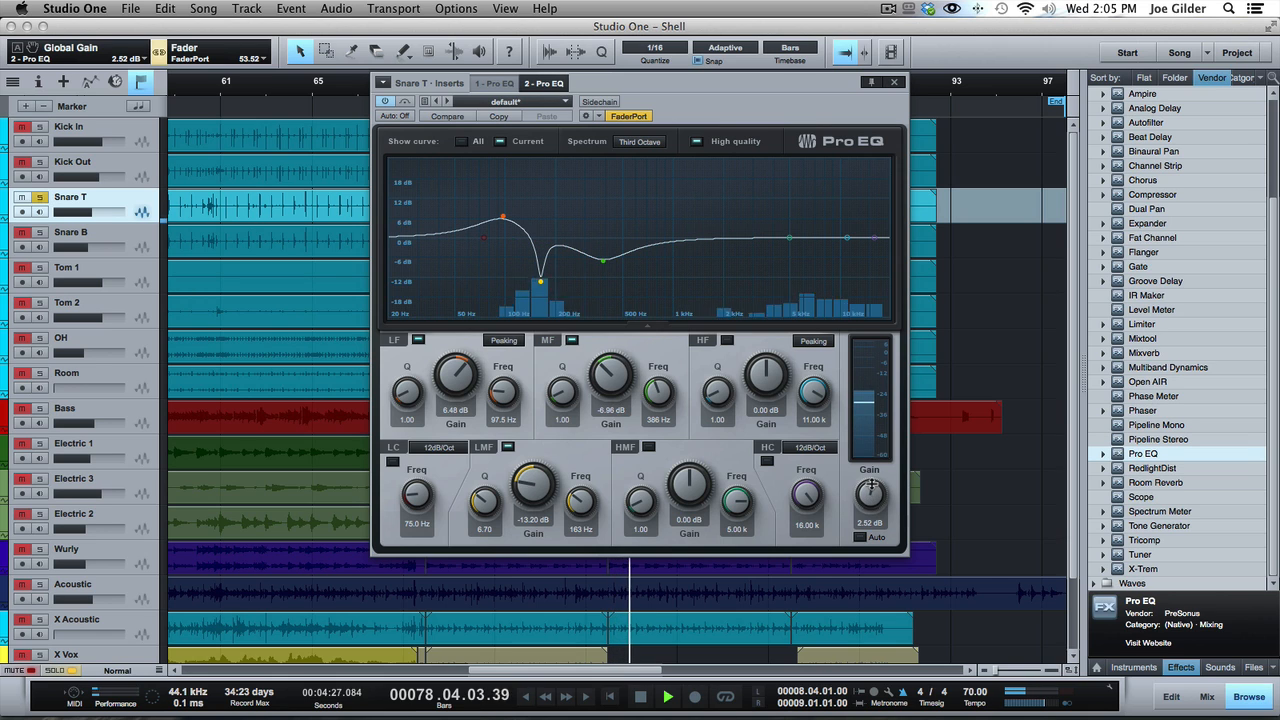
{"action": "left_click", "coordinate": [859, 538]}
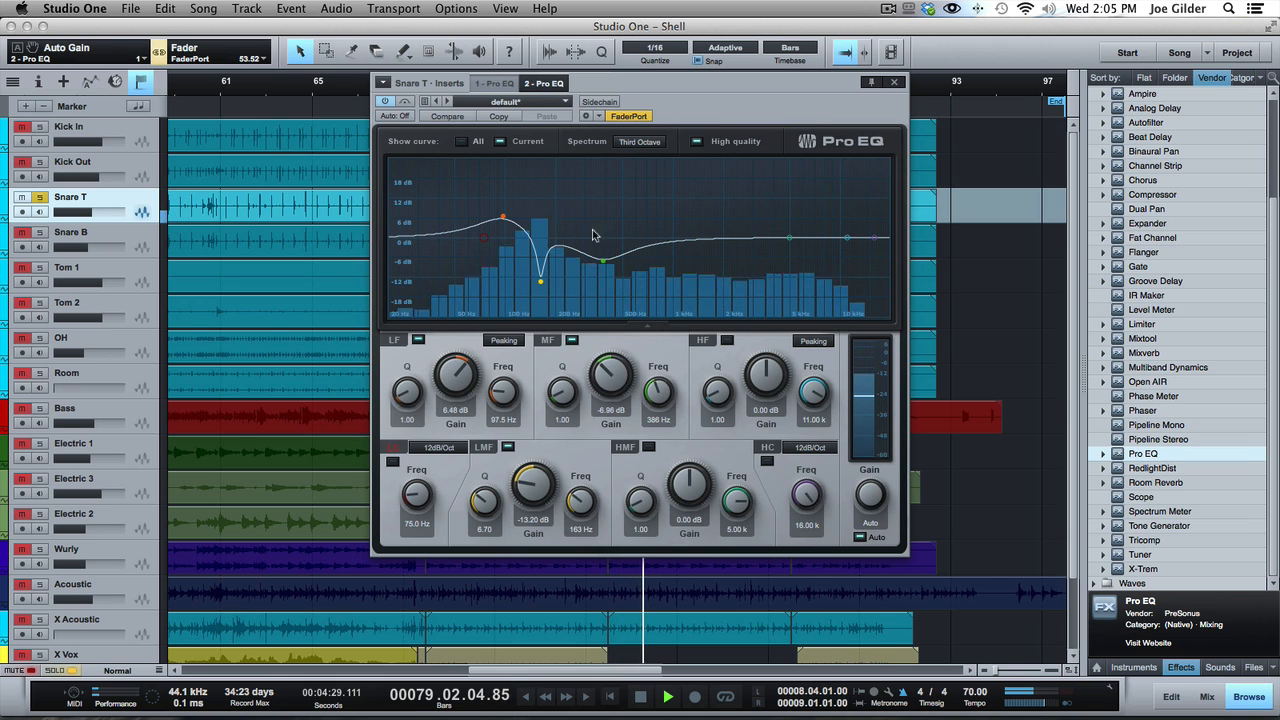
Stop playback, unsolo Snare T and play the full mix from bar 67 to hear the equalized snare
{"action": "key", "text": "space"}
{"action": "key", "text": "s"}
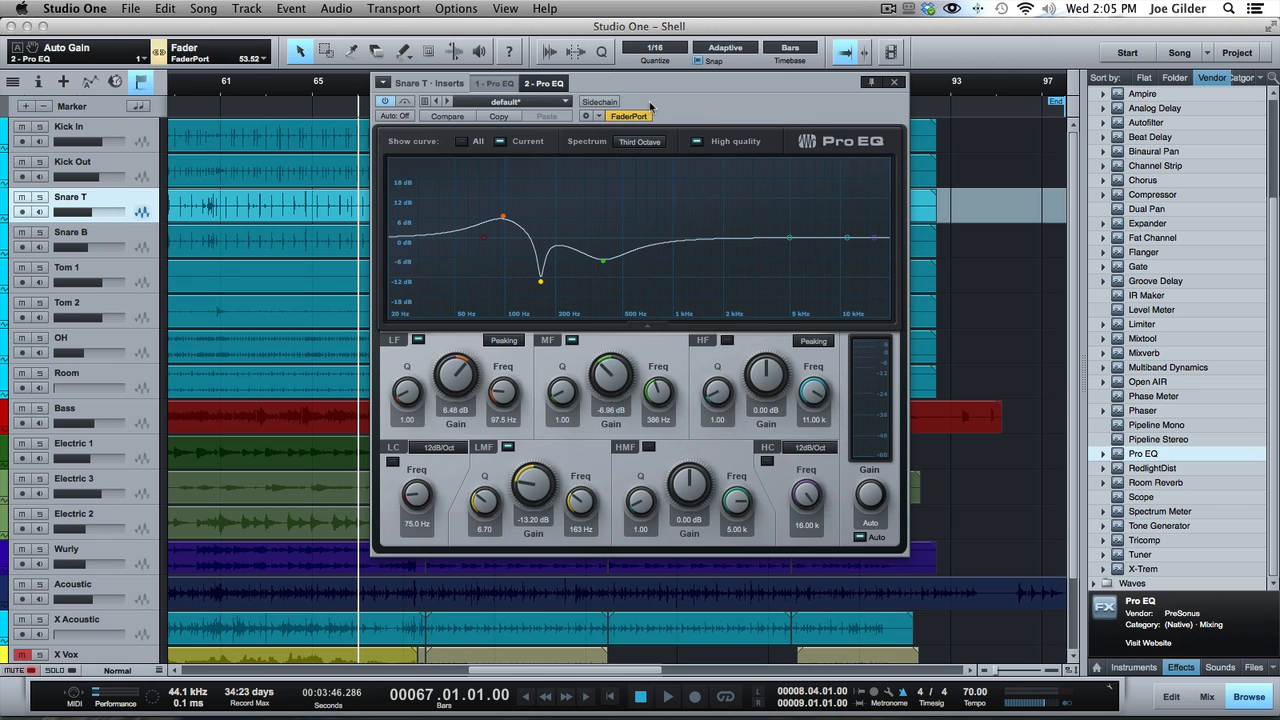
{"action": "key", "text": "space"}
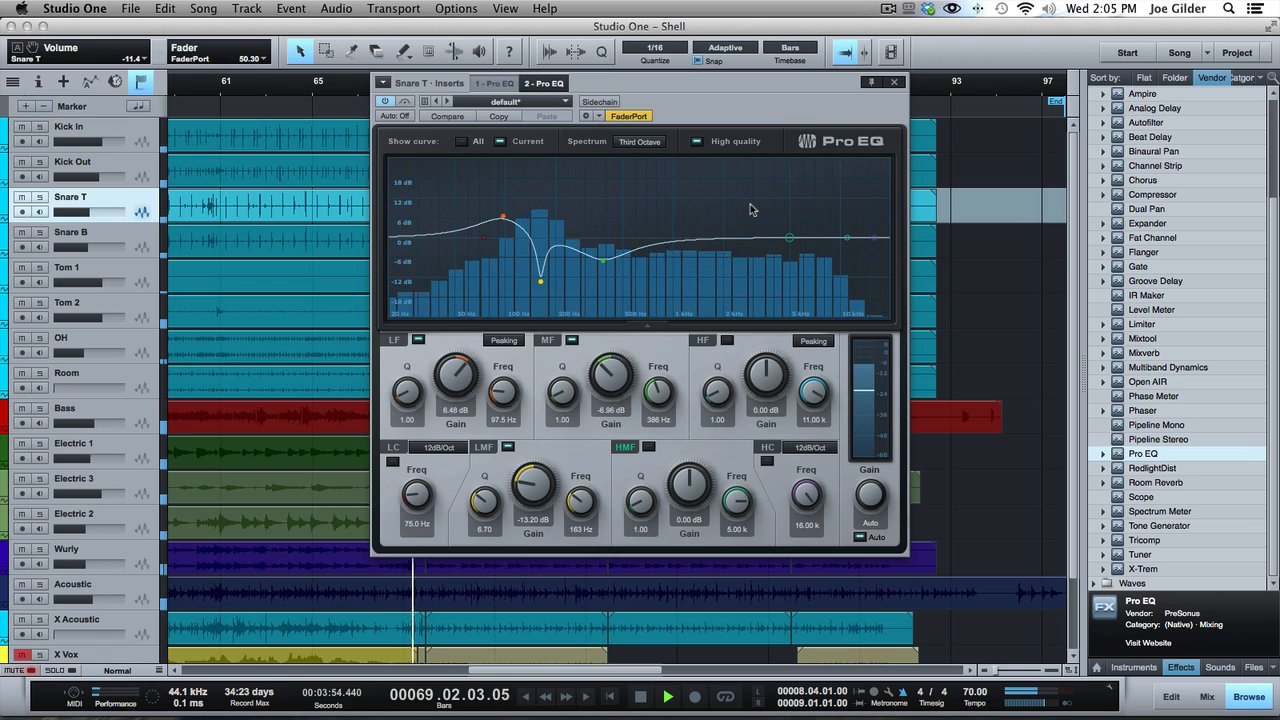
{"action": "key", "text": "space"}
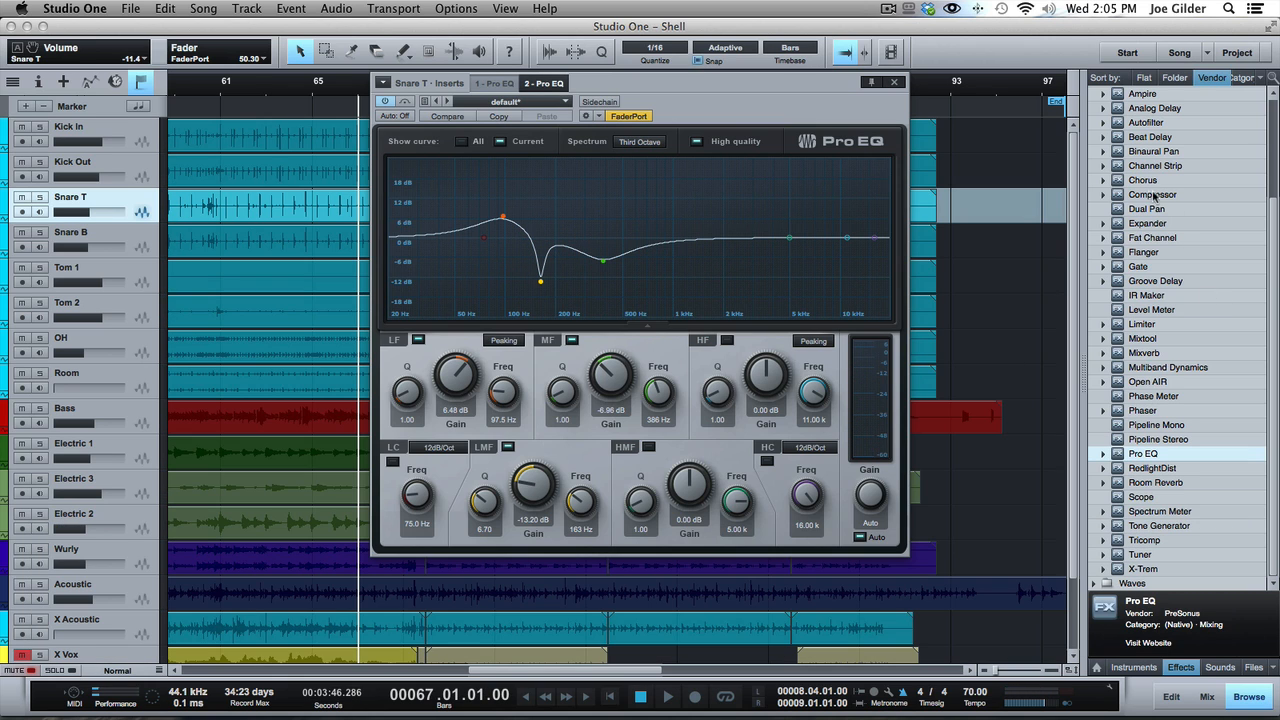
Add the browser's Compressor after the two Pro EQs on Snare T and check the channel's insert list in the mix console
{"action": "key", "text": "ctrl"}
{"action": "left_click_drag", "start_coordinate": [1140, 198], "coordinate": [588, 87]}
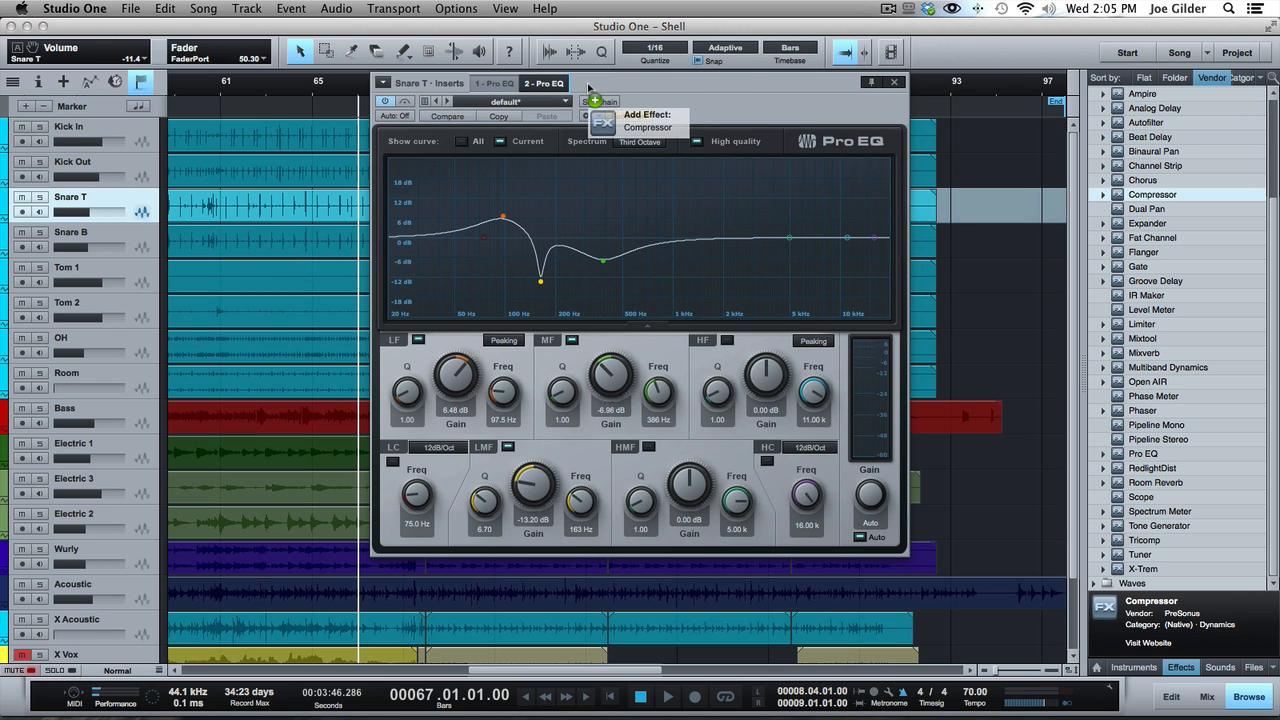
{"action": "left_click_drag", "start_coordinate": [588, 87], "coordinate": [590, 87]}
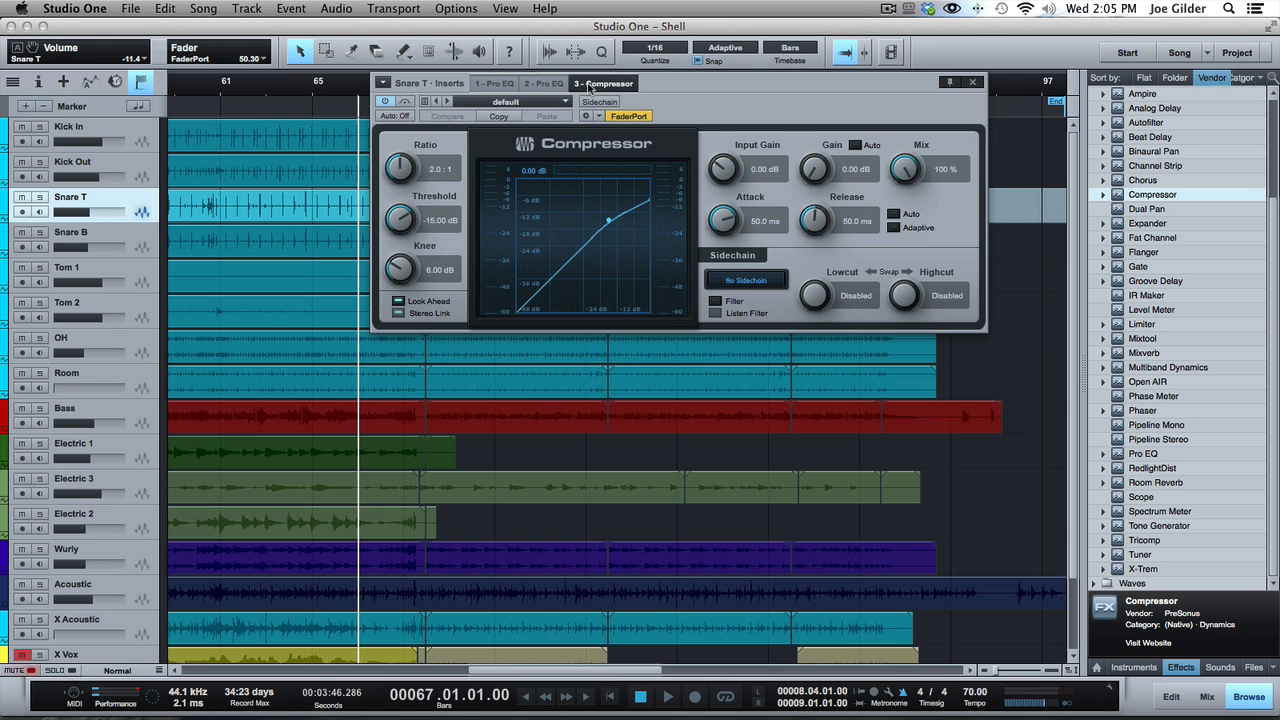
{"action": "key", "text": "F3"}
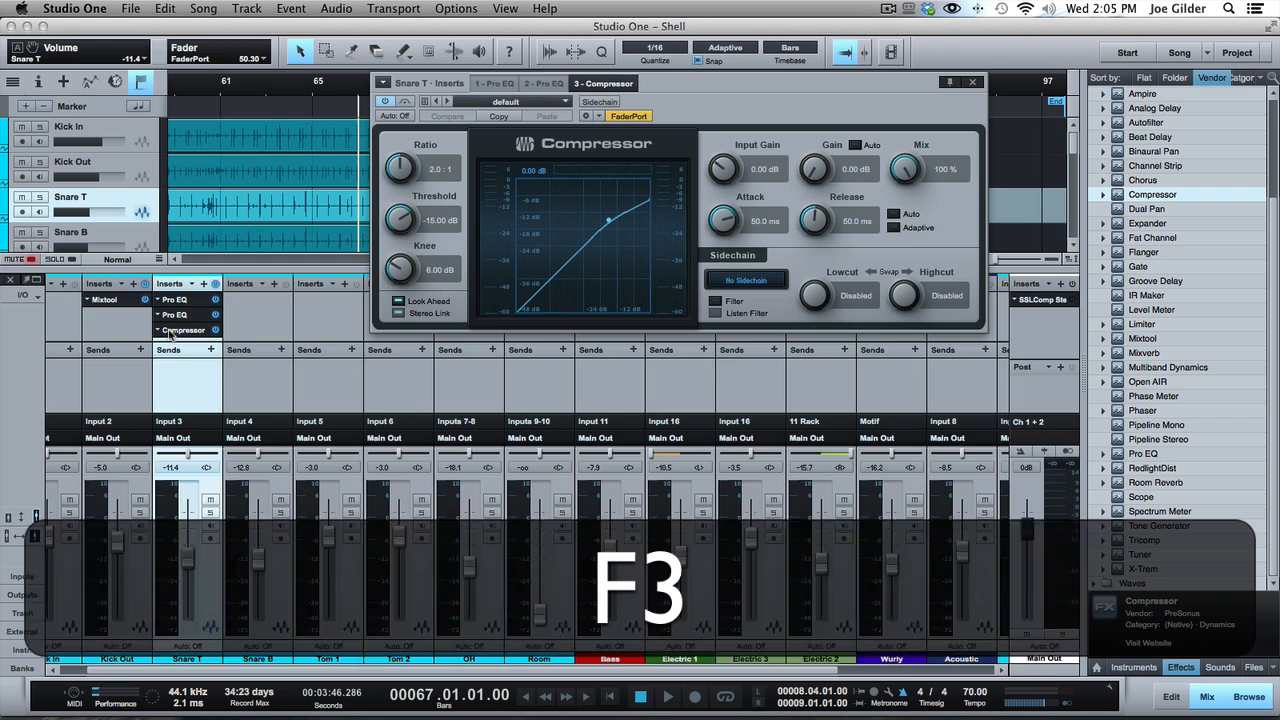
{"action": "key", "text": "F3"}
With the song playing, set the Compressor's threshold to about -30.12 dB, gain to 4.32 dB and attack to 6.03 ms
{"action": "left_click_drag", "start_coordinate": [723, 107], "coordinate": [653, 192]}
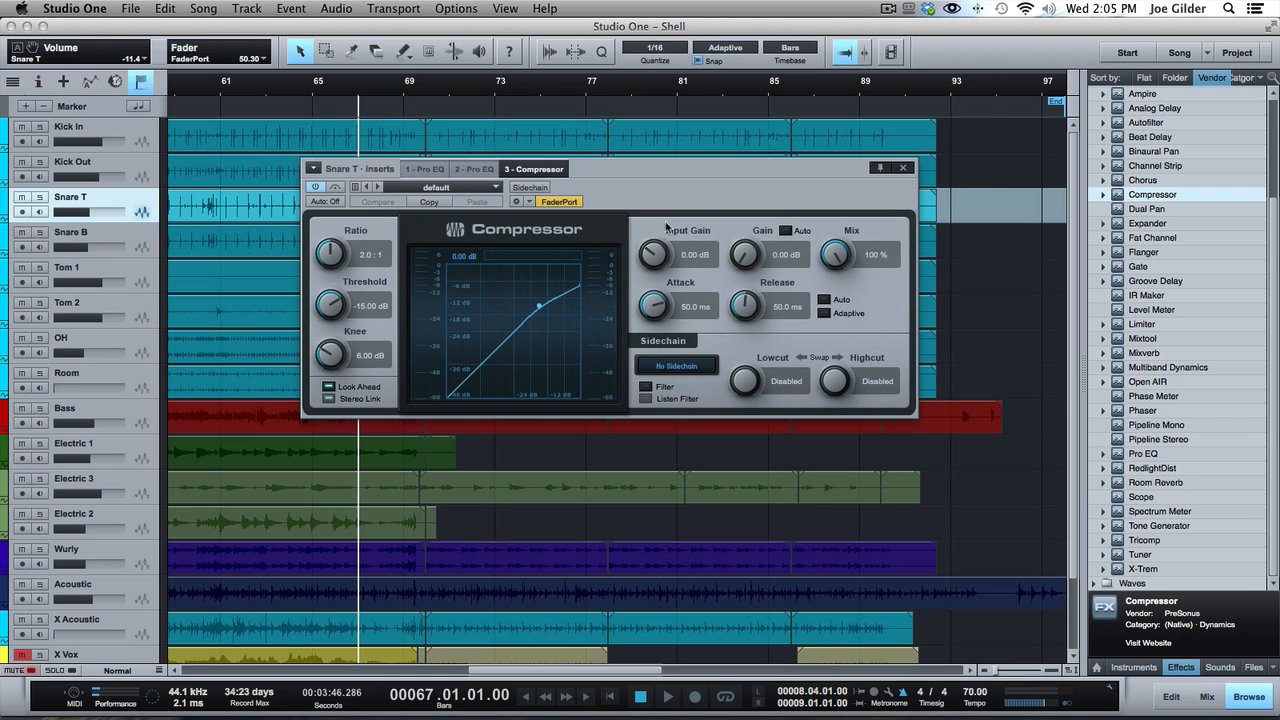
{"action": "key", "text": "space"}
{"action": "left_click_drag", "start_coordinate": [653, 306], "coordinate": [653, 330]}
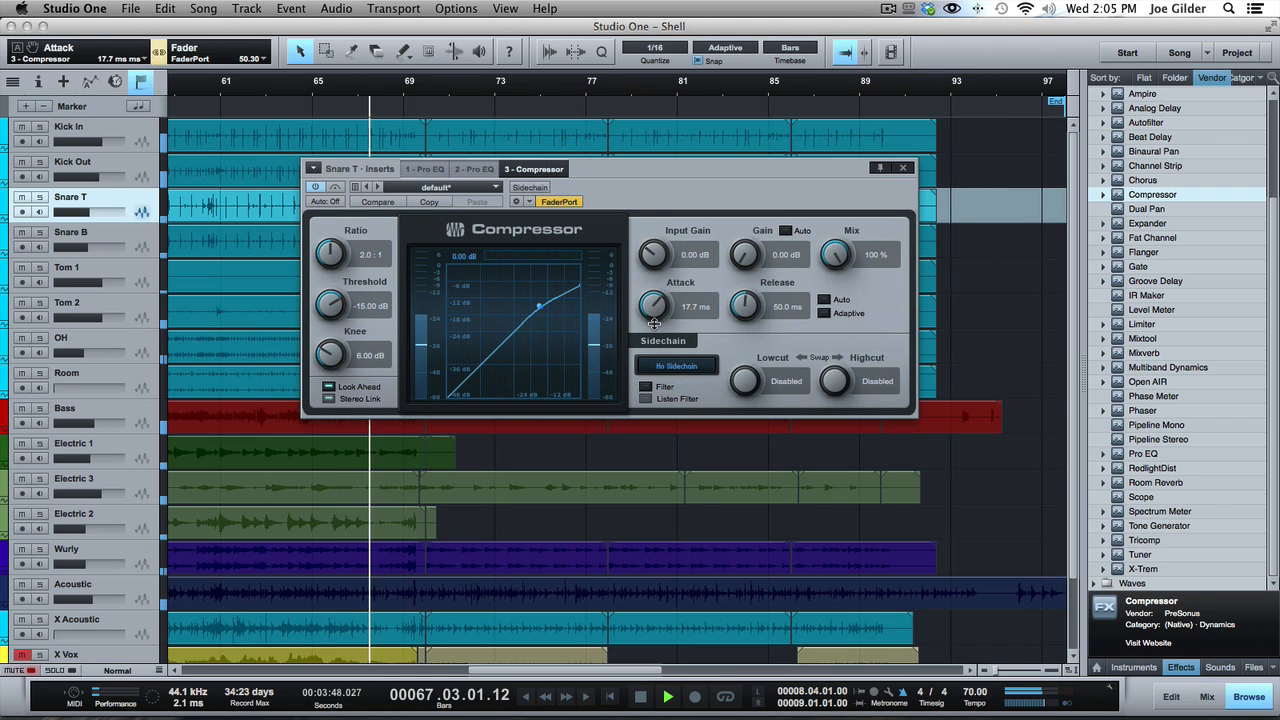
{"action": "left_click_drag", "start_coordinate": [320, 310], "coordinate": [331, 356]}
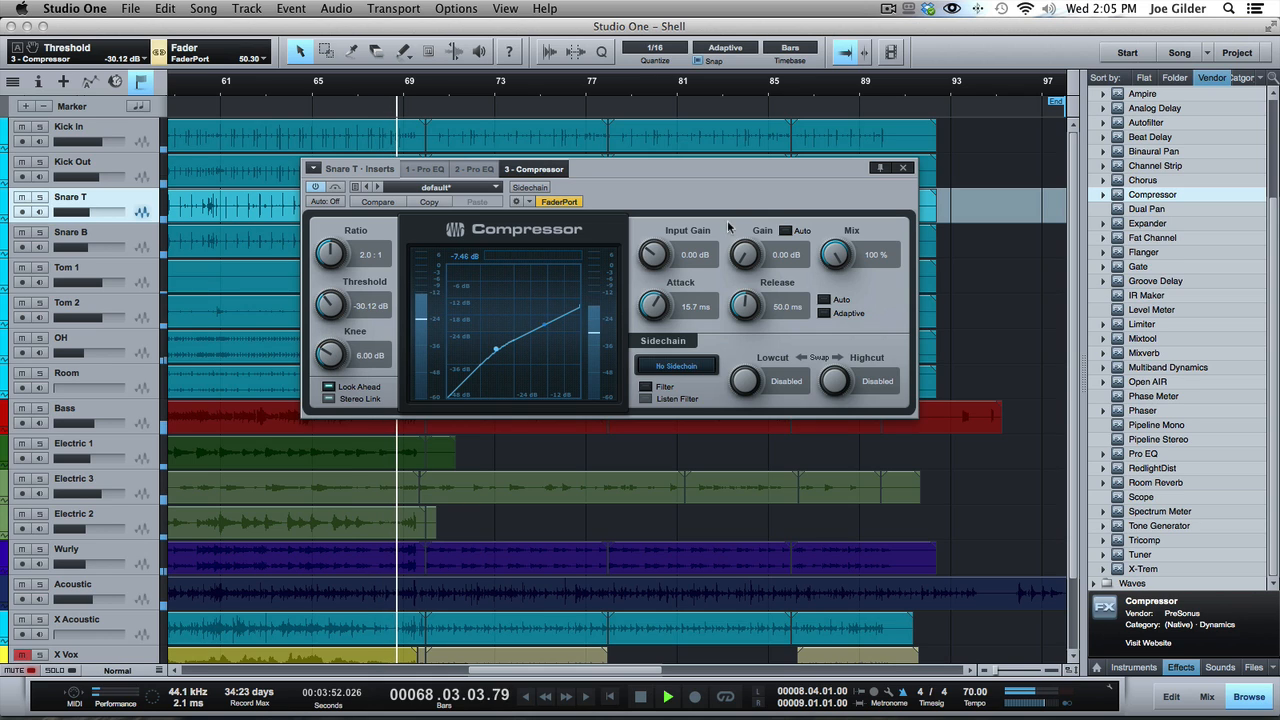
{"action": "left_click_drag", "start_coordinate": [740, 254], "coordinate": [740, 240]}
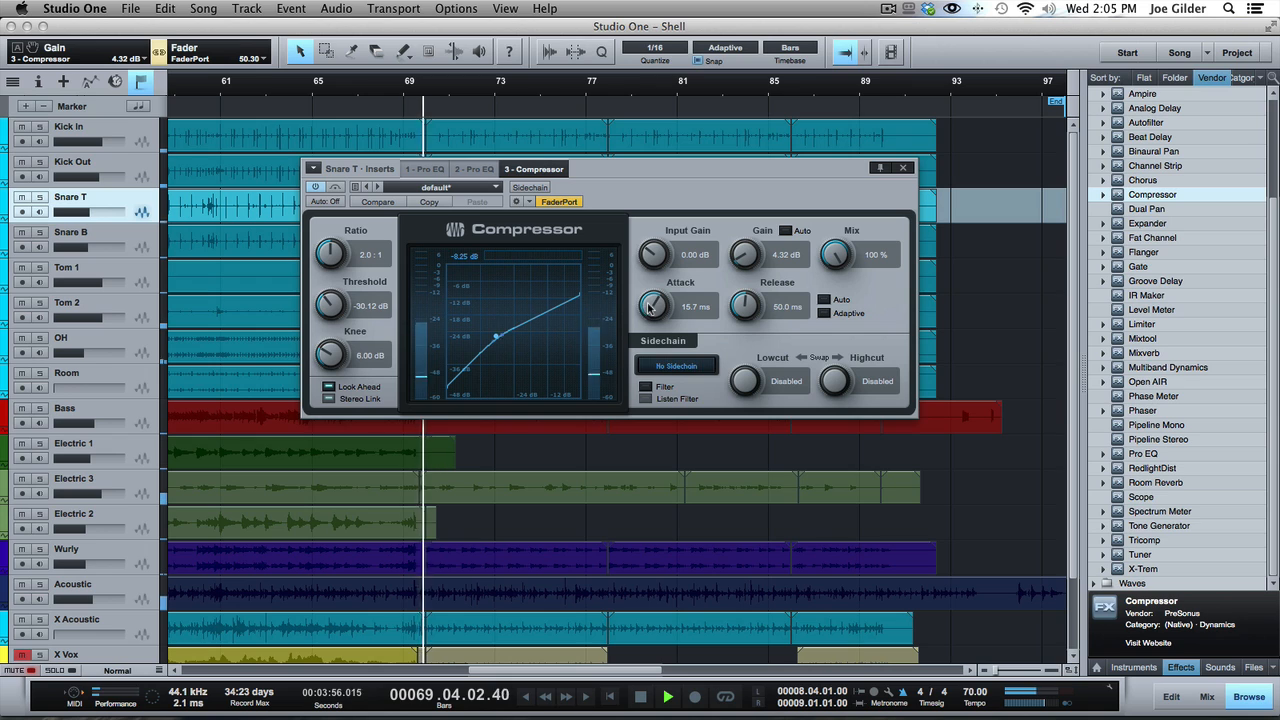
{"action": "left_click_drag", "start_coordinate": [652, 306], "coordinate": [646, 320]}
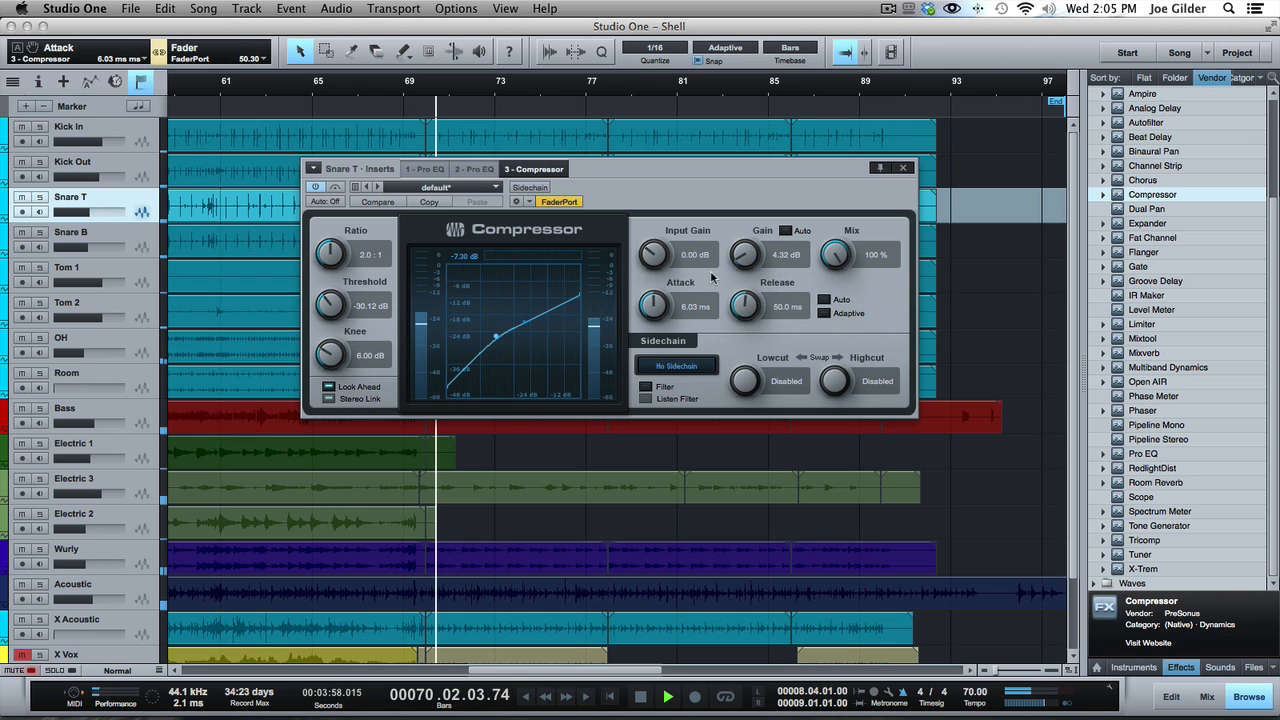
Solo Snare T, raise the Compressor's gain to about 11.04 dB and attack to 26.8 ms, then unsolo the track and stop playback
{"action": "key", "text": "s"}
{"action": "left_click_drag", "start_coordinate": [742, 261], "coordinate": [751, 236]}
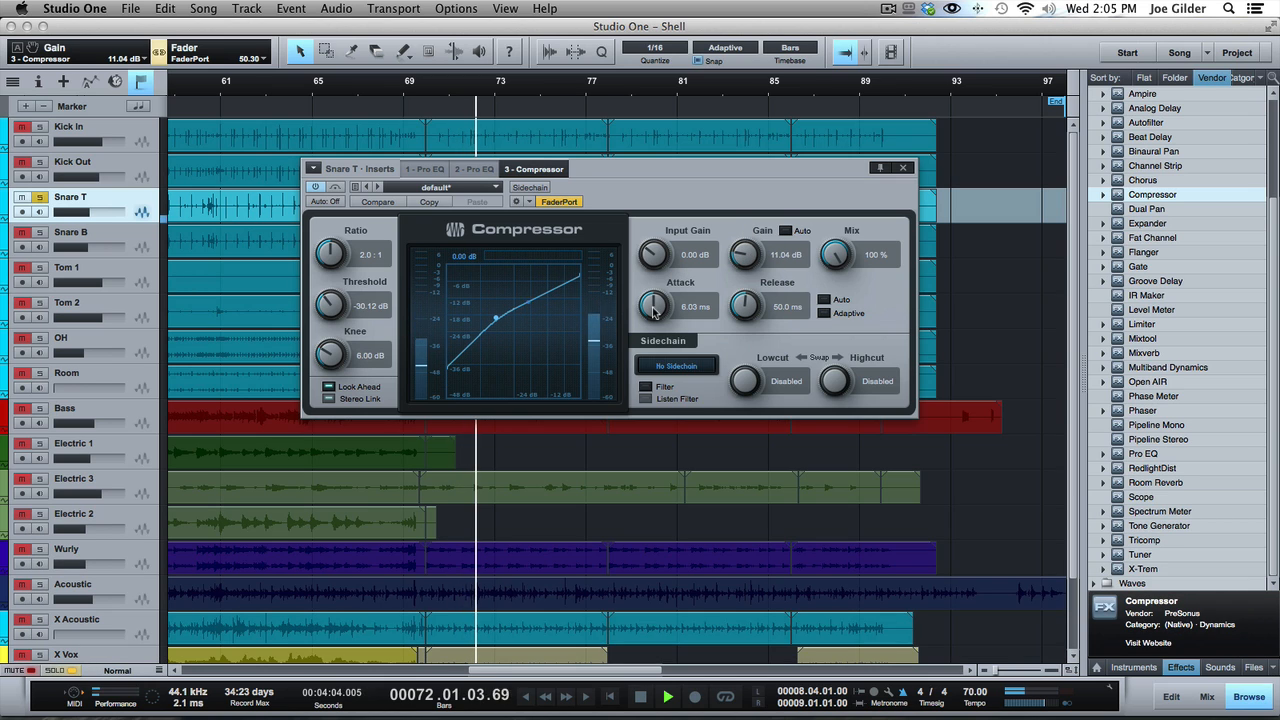
{"action": "left_click_drag", "start_coordinate": [655, 304], "coordinate": [657, 284]}
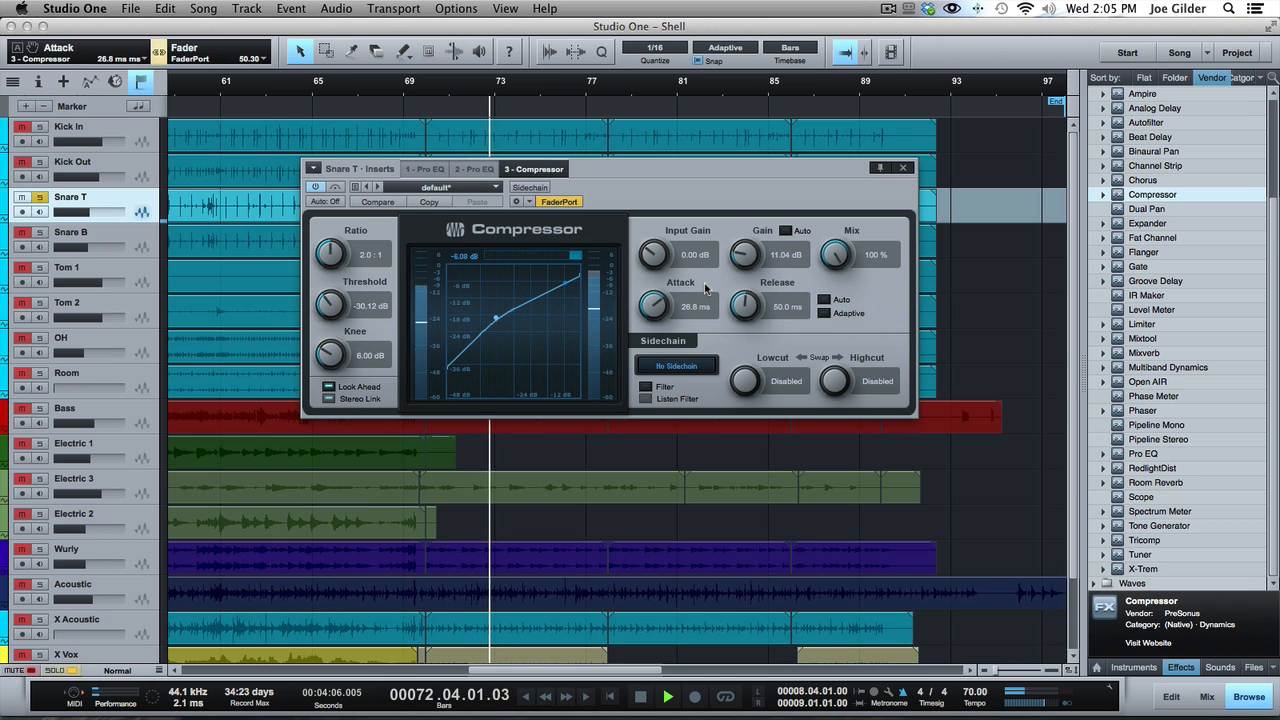
{"action": "key", "text": "s"}
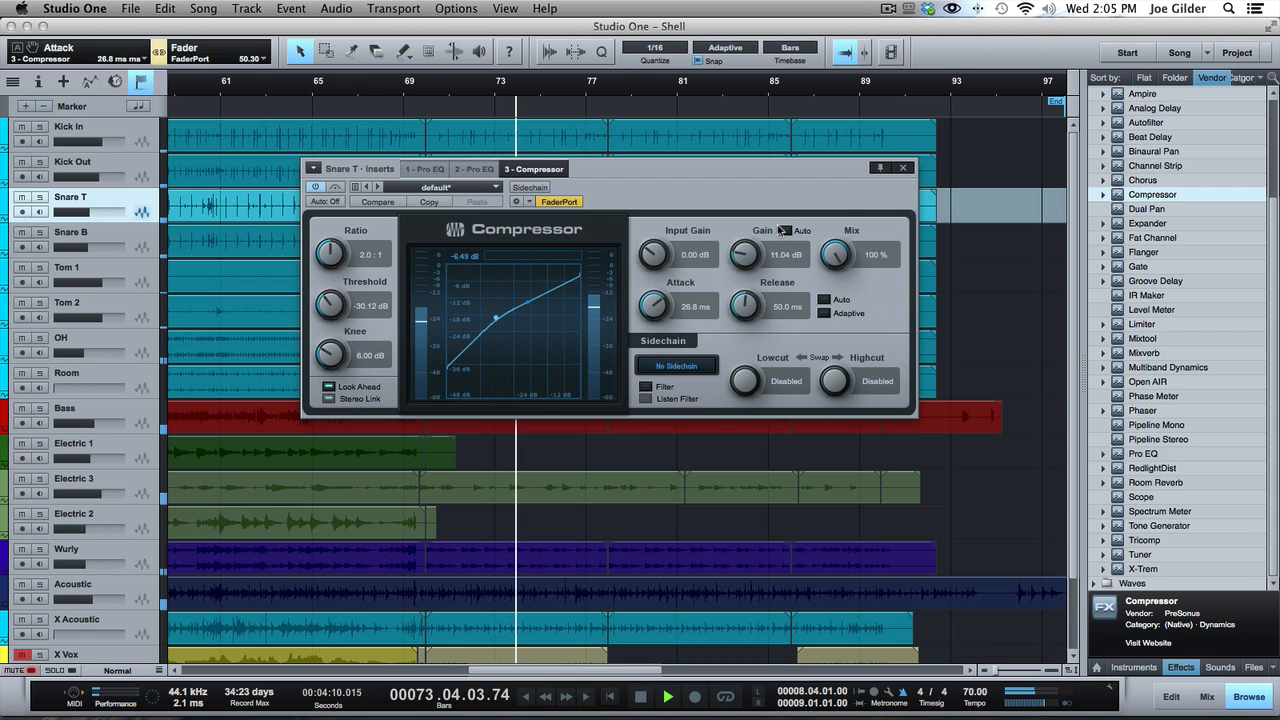
{"action": "key", "text": "space"}
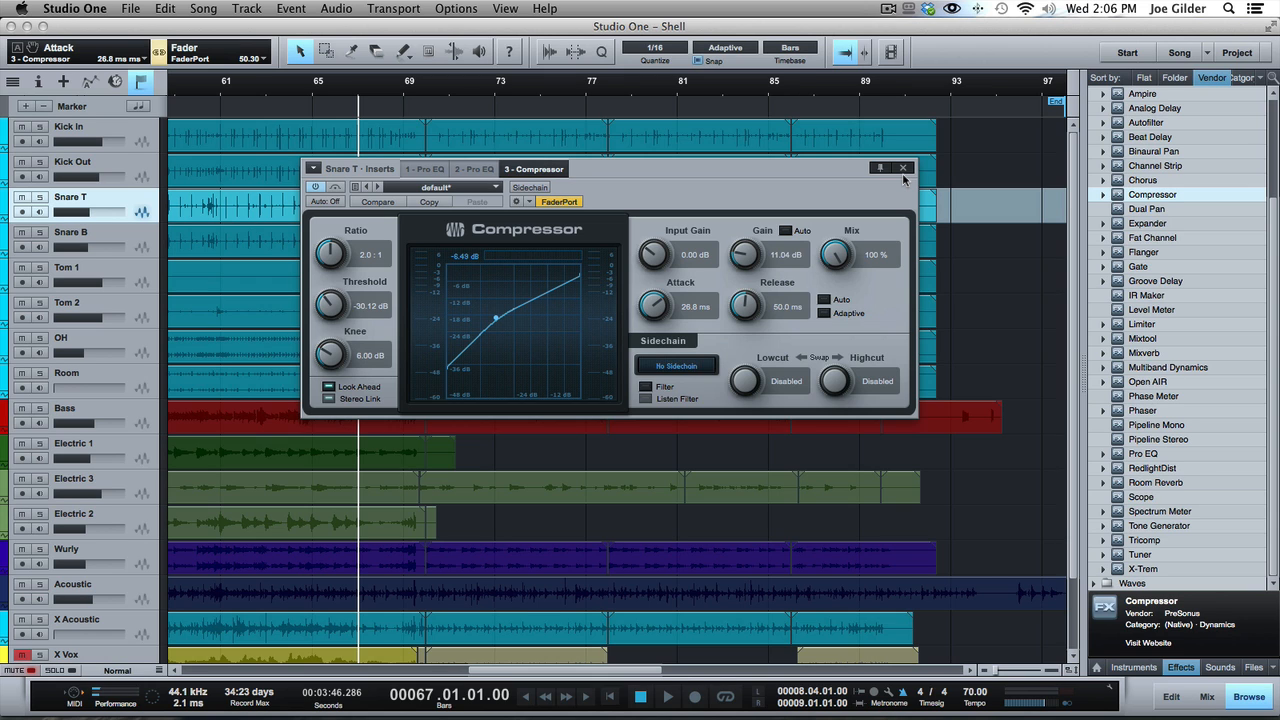
Compare where the Snare T inserts are listed in the mix console and in the track inspector
{"action": "key", "text": "F3"}
{"action": "key", "text": "F3"}
{"action": "key", "text": "F3"}
{"action": "key", "text": "F3"}
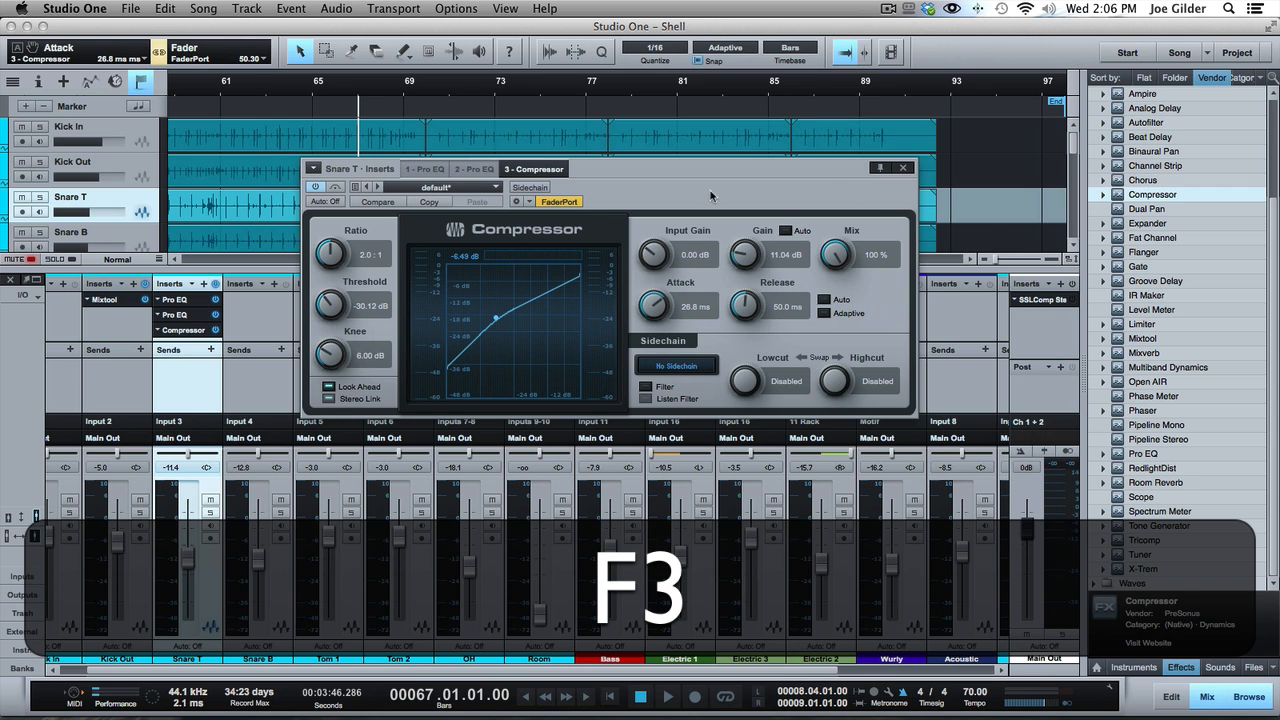
{"action": "key", "text": "F4"}
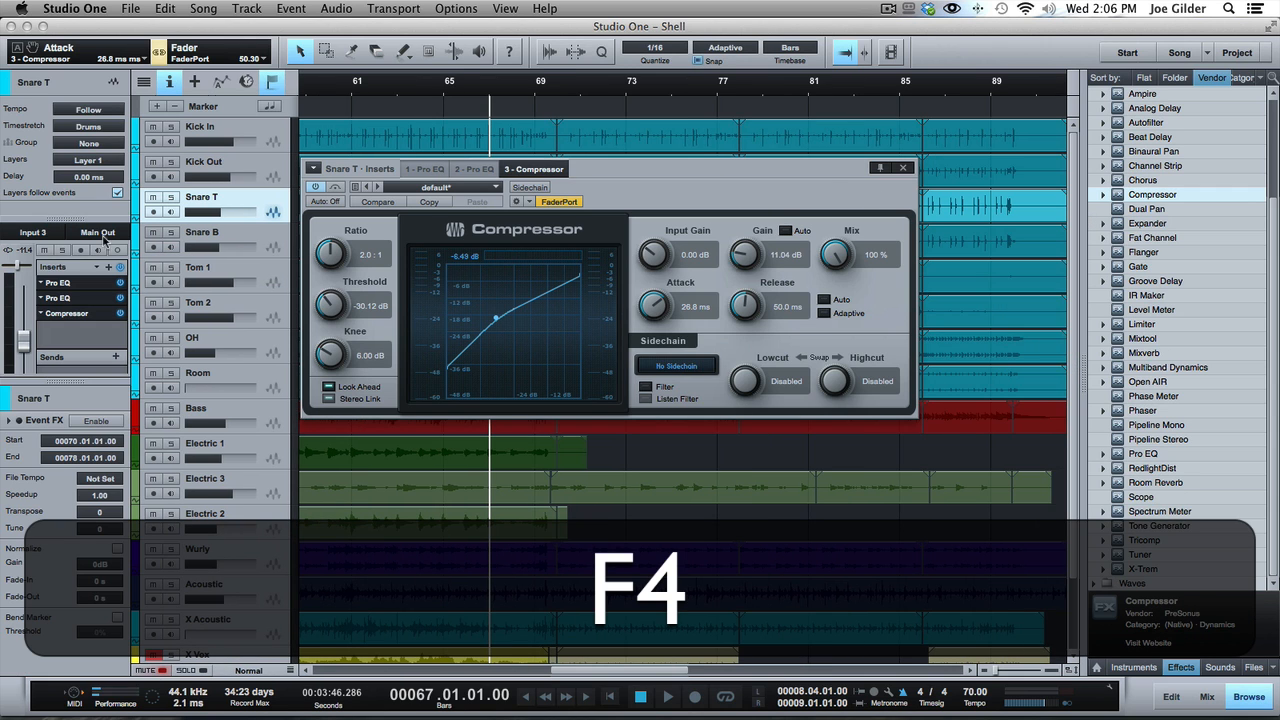
{"action": "key", "text": "F3"}
{"action": "key", "text": "F4"}
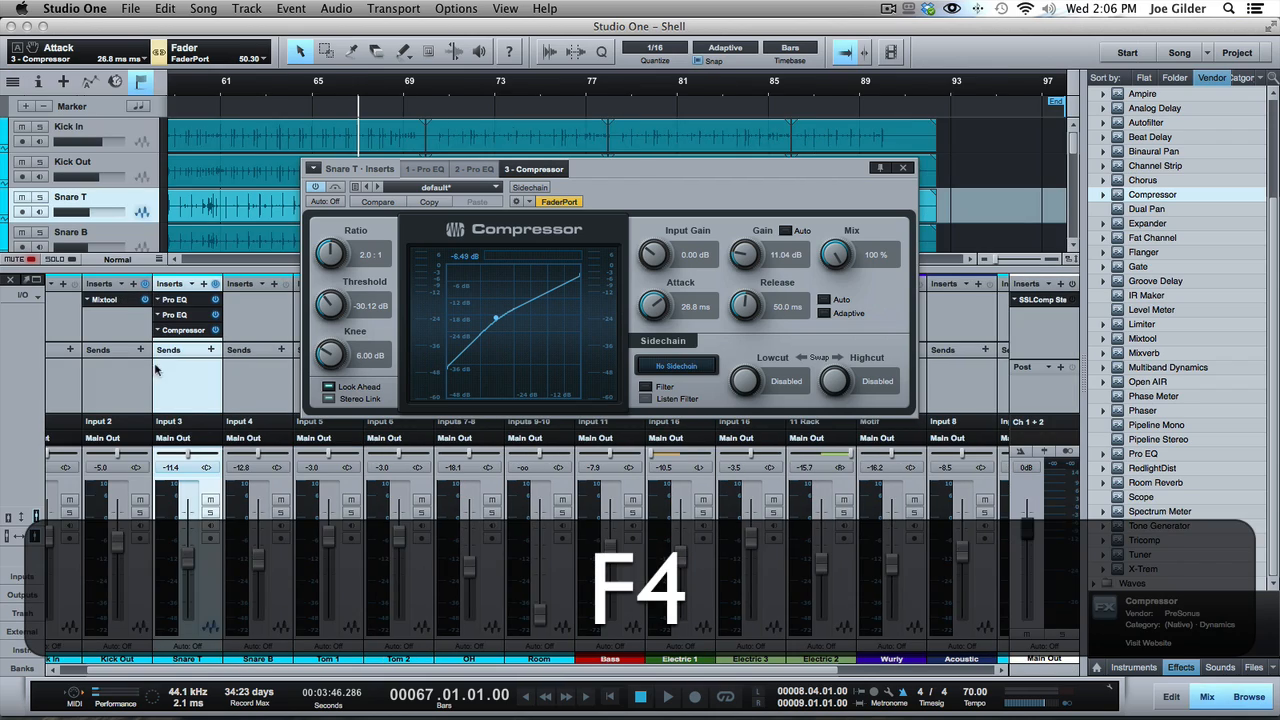
{"action": "key", "text": "ctrl"}
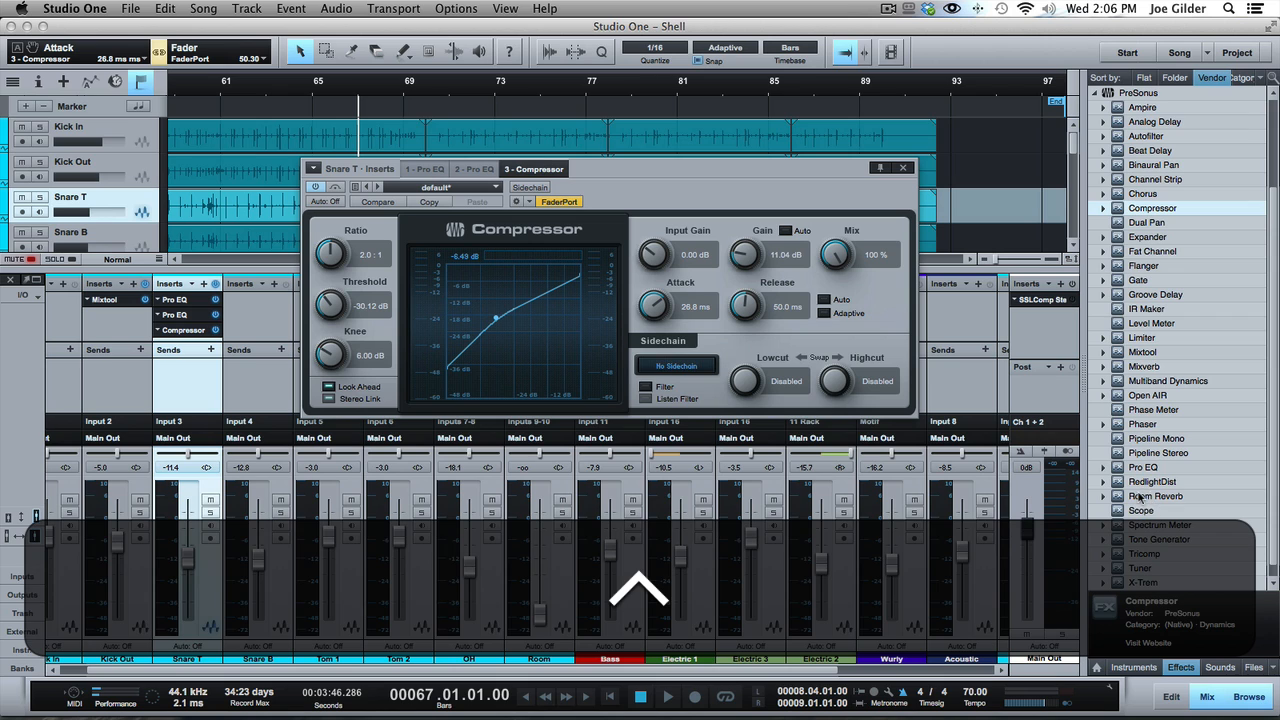
Add the browser's Room Reverb as a send on Snare T and move the reverb window clear of that channel's sends
{"action": "left_click_drag", "start_coordinate": [1140, 497], "coordinate": [185, 379]}
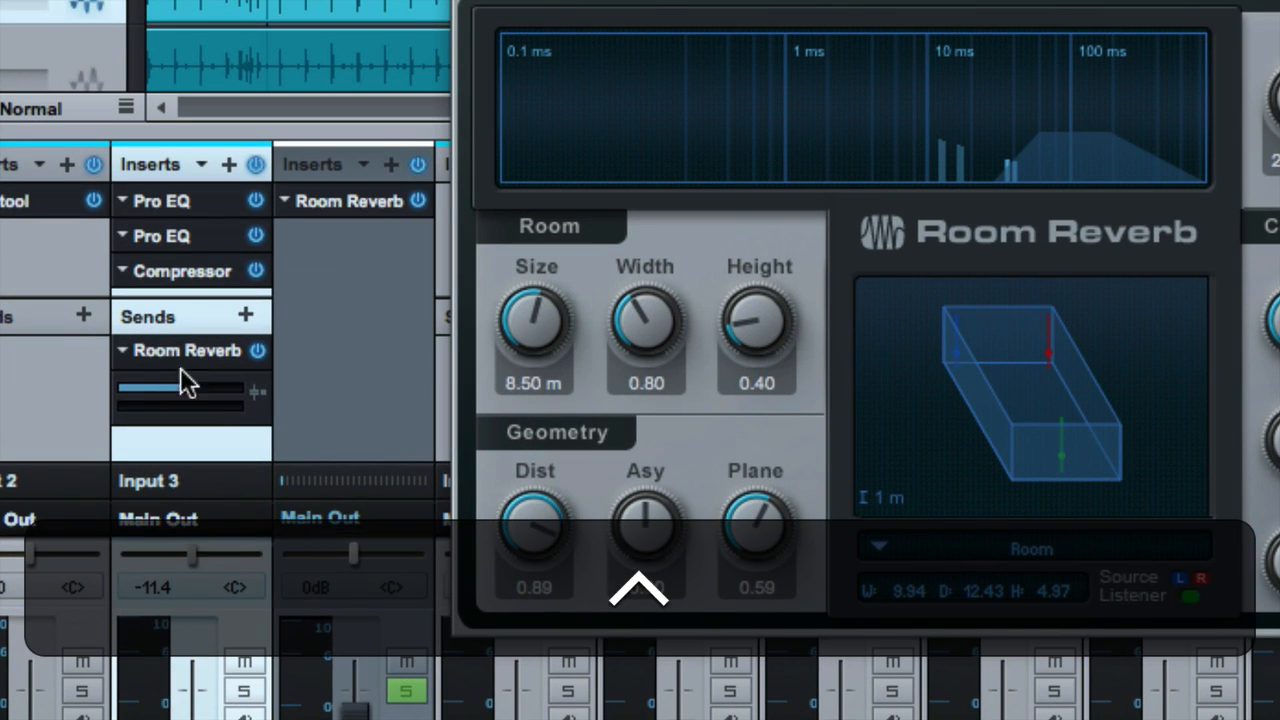
{"action": "left_click", "coordinate": [321, 389]}
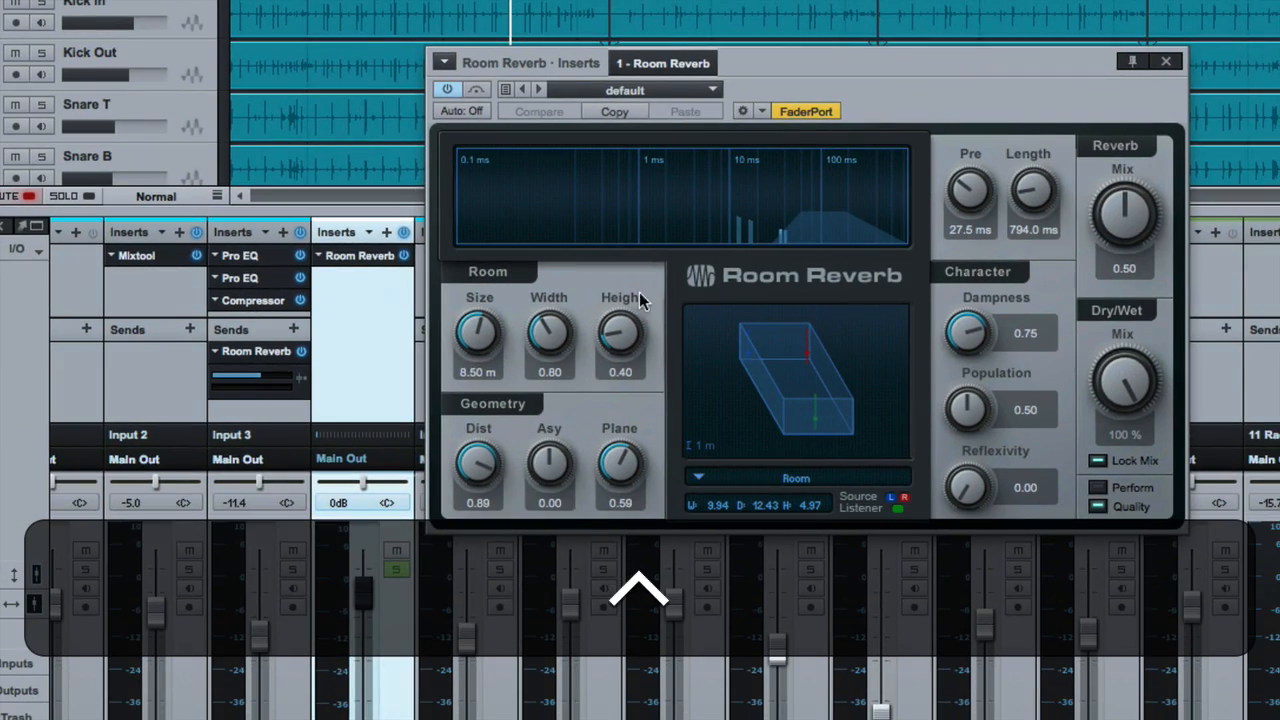
{"action": "left_click_drag", "start_coordinate": [891, 81], "coordinate": [818, 93]}
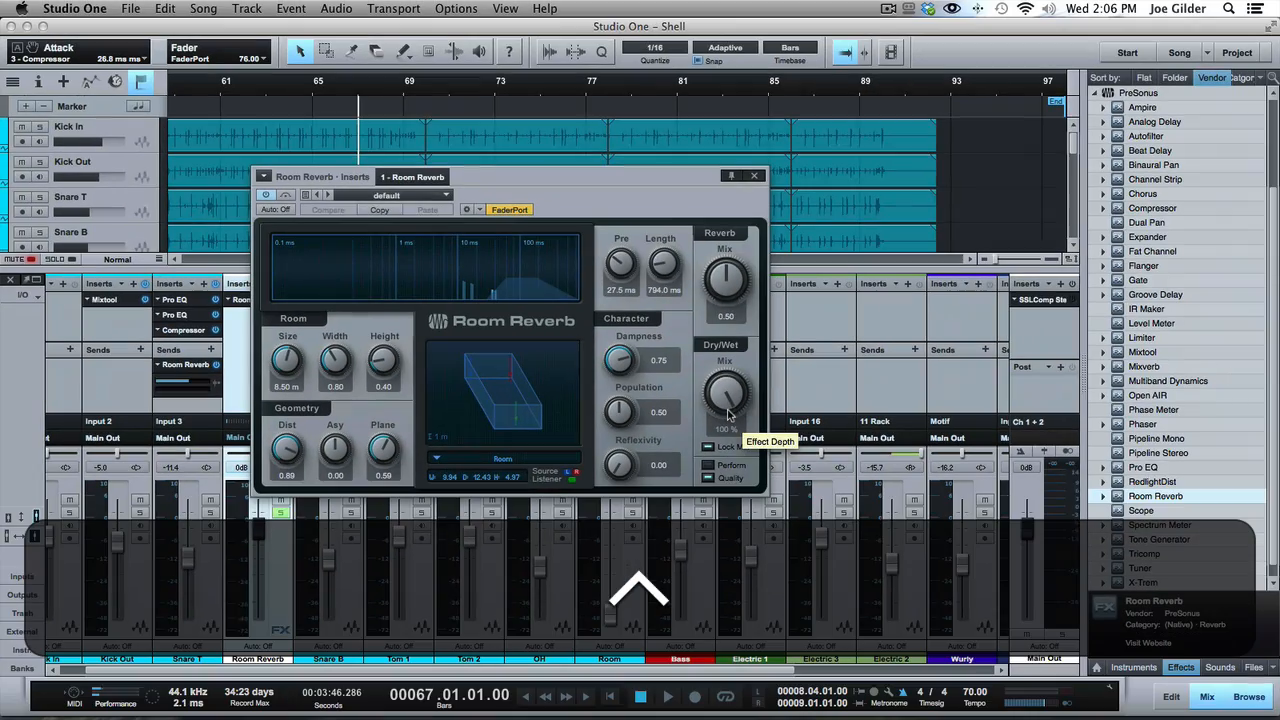
{"action": "left_click_drag", "start_coordinate": [522, 180], "coordinate": [569, 178]}
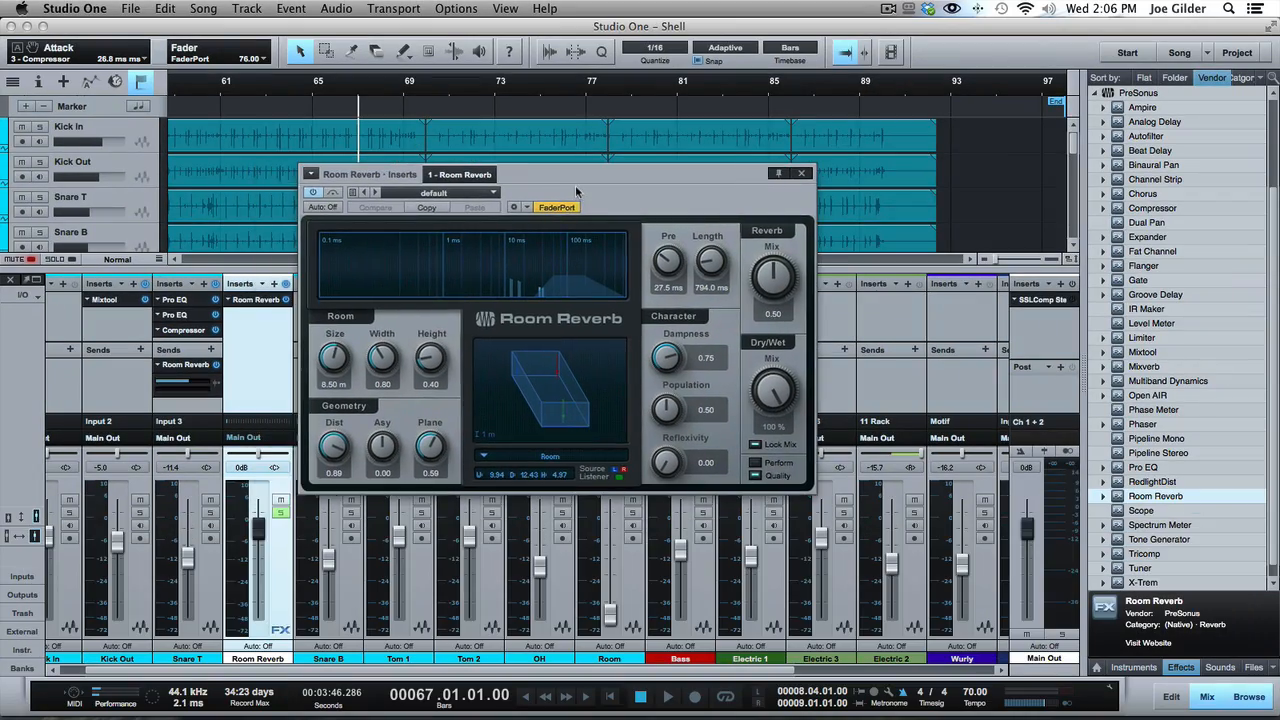
Play the song with Snare T soloed, set its Room Reverb send level to about -2.3 dB, then stop and unsolo it
{"action": "key", "text": "space"}
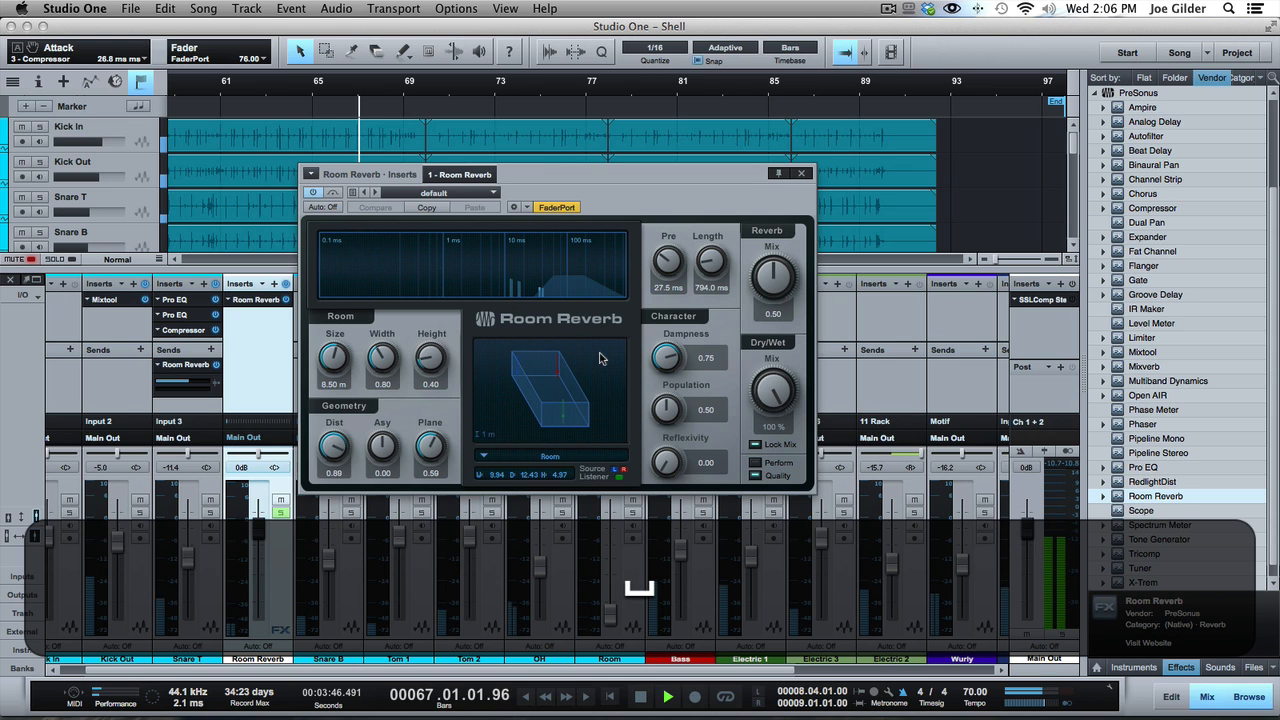
{"action": "left_click", "coordinate": [208, 521]}
{"action": "left_click", "coordinate": [210, 512]}
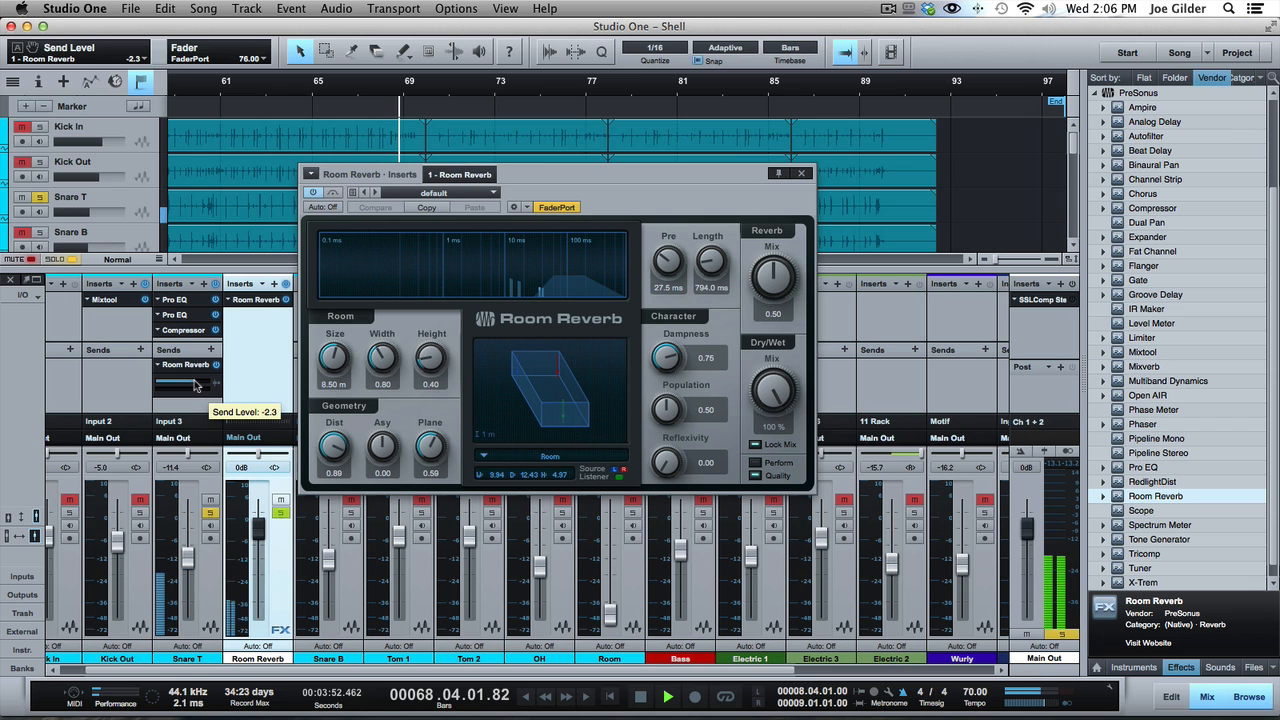
{"action": "key", "text": "space"}
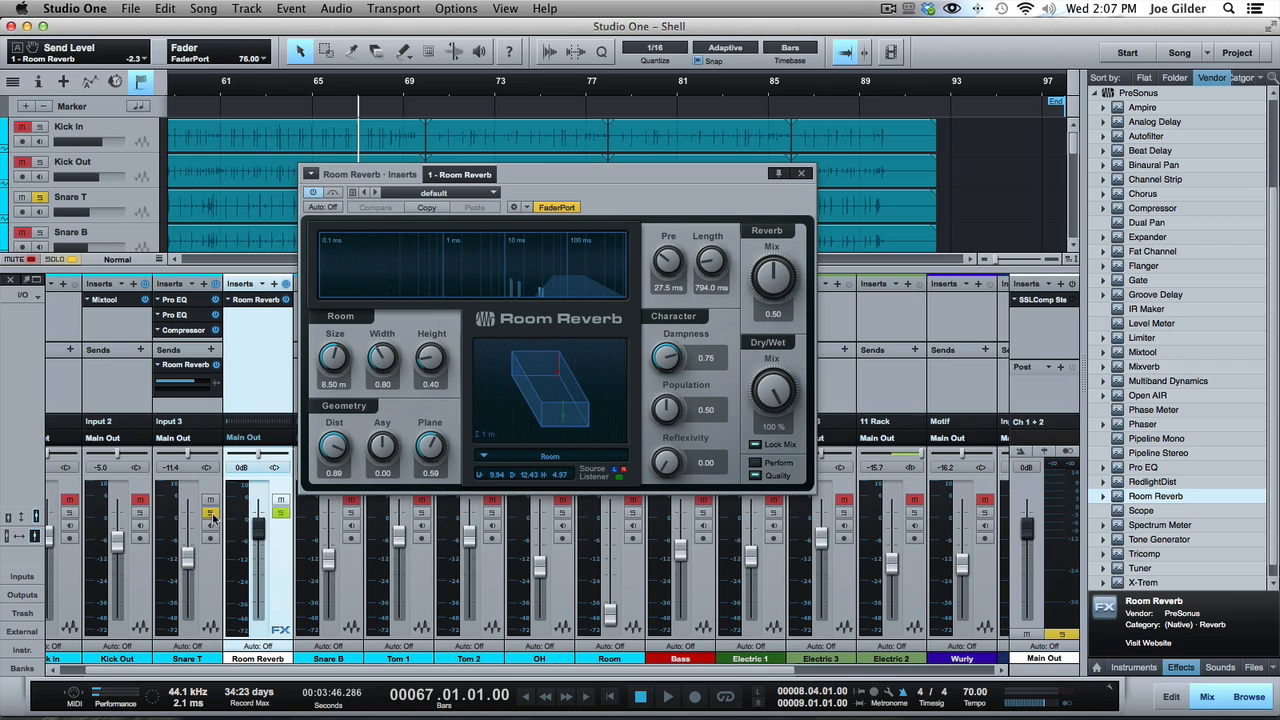
{"action": "left_click", "coordinate": [211, 513]}
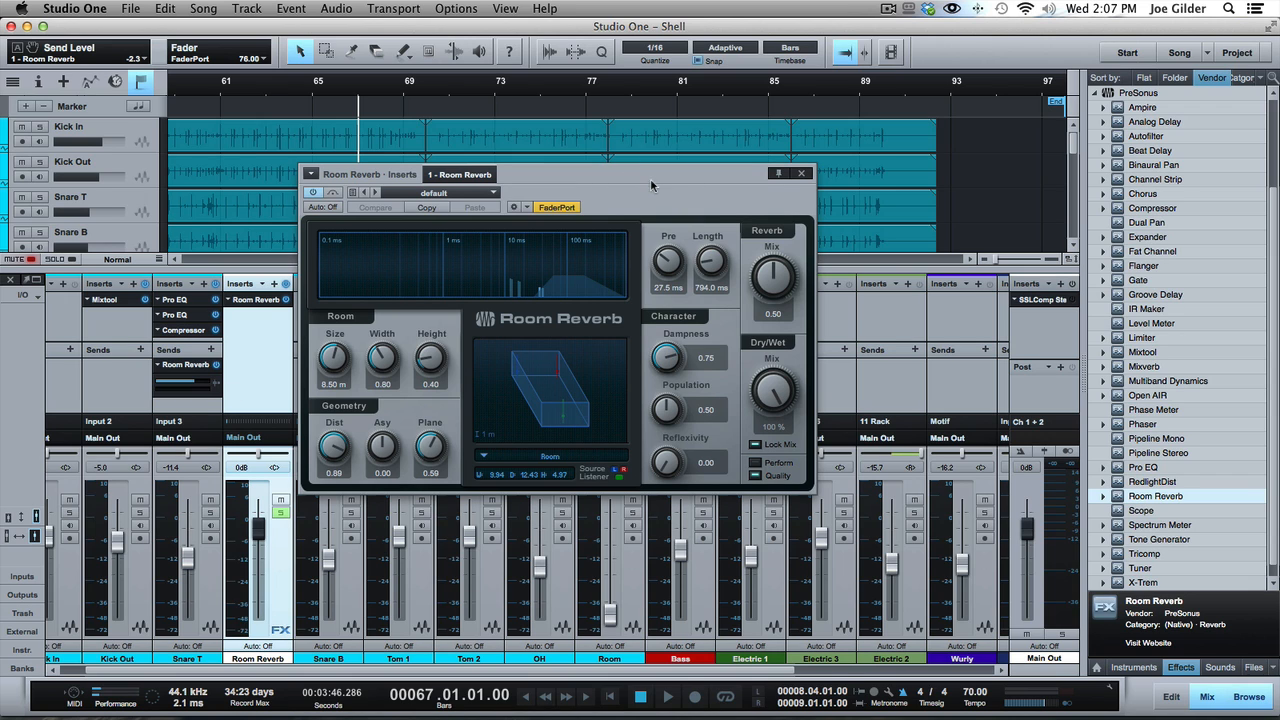
Add the browser's Pro EQ after Room Reverb on the reverb channel and enable its low cut at about 519 Hz
{"action": "left_click_drag", "start_coordinate": [651, 180], "coordinate": [712, 161]}
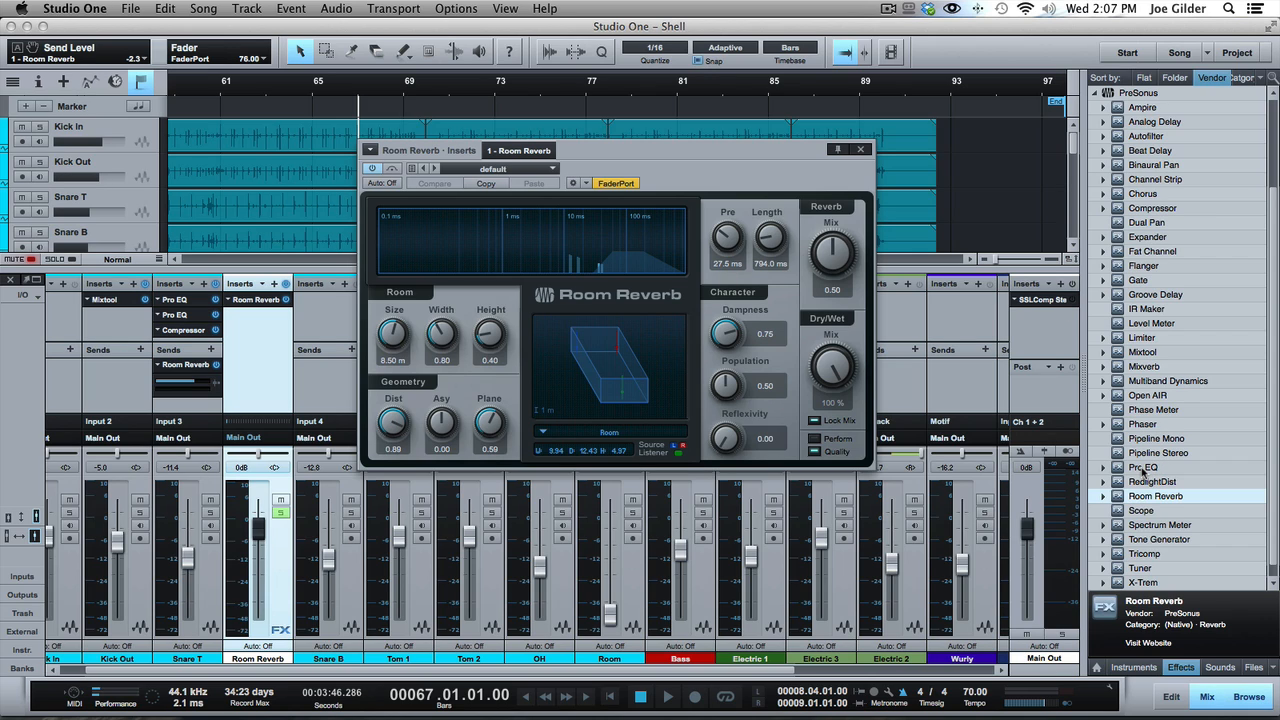
{"action": "left_click_drag", "start_coordinate": [1143, 469], "coordinate": [586, 160]}
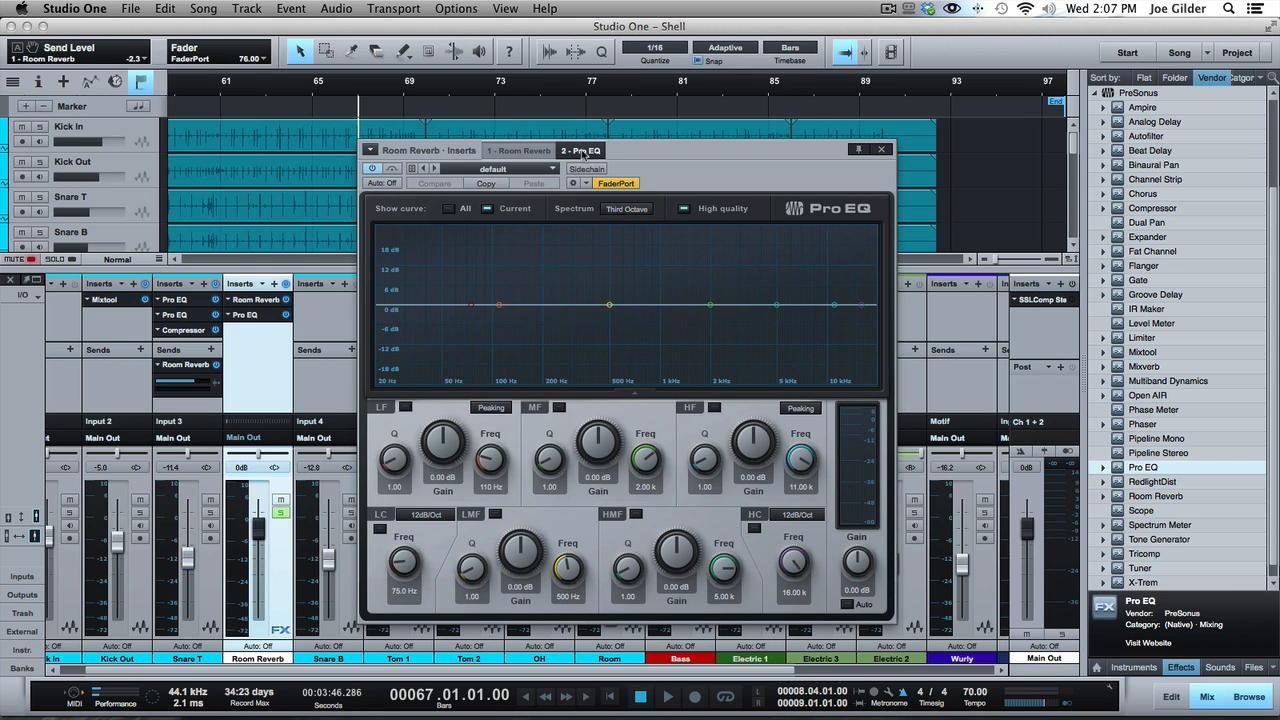
{"action": "left_click", "coordinate": [380, 530]}
{"action": "left_click_drag", "start_coordinate": [404, 563], "coordinate": [409, 524]}
Play the song with Snare T soloed, raise its Room Reverb send level to about +2.0 dB, then stop playback
{"action": "key", "text": "space"}
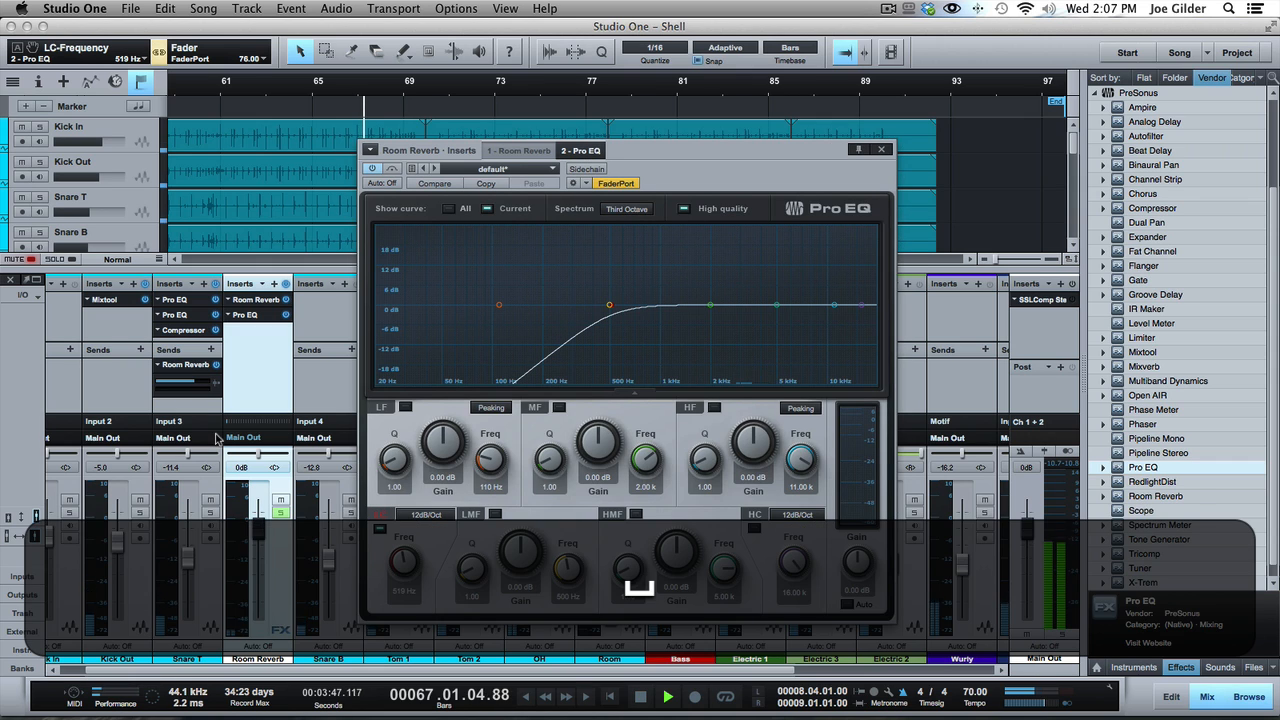
{"action": "left_click", "coordinate": [210, 512]}
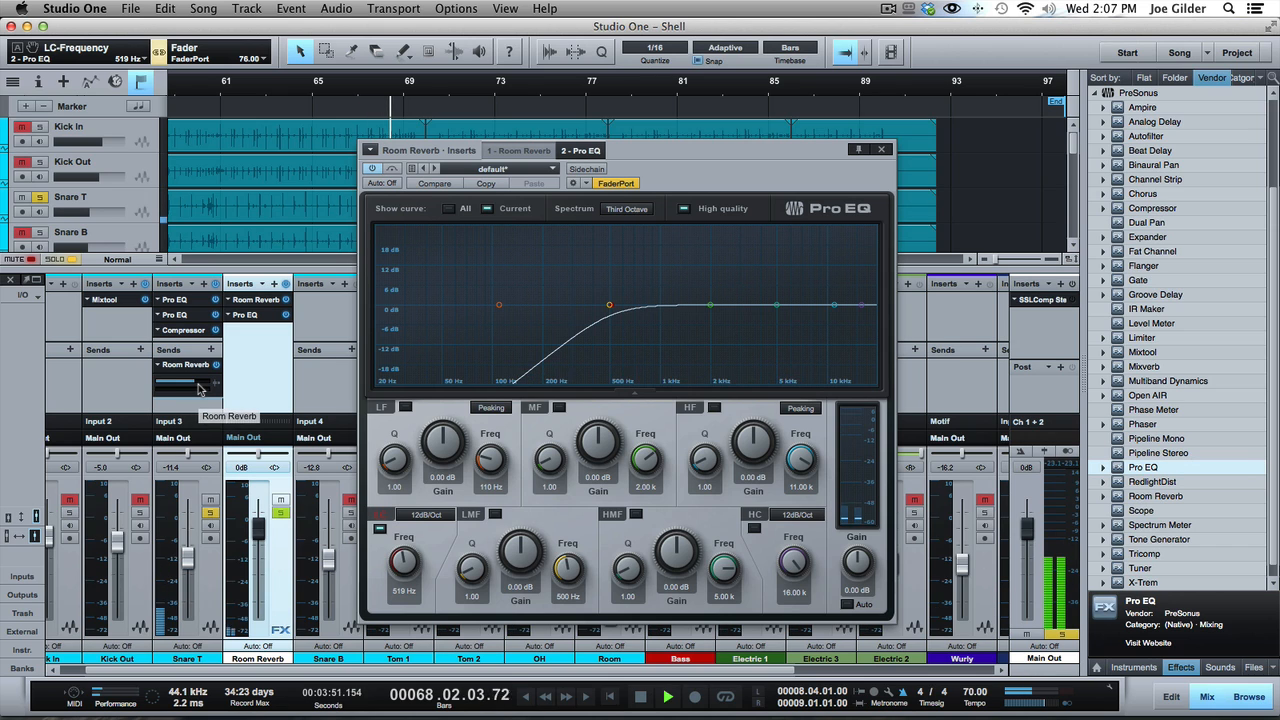
{"action": "key", "text": "space"}
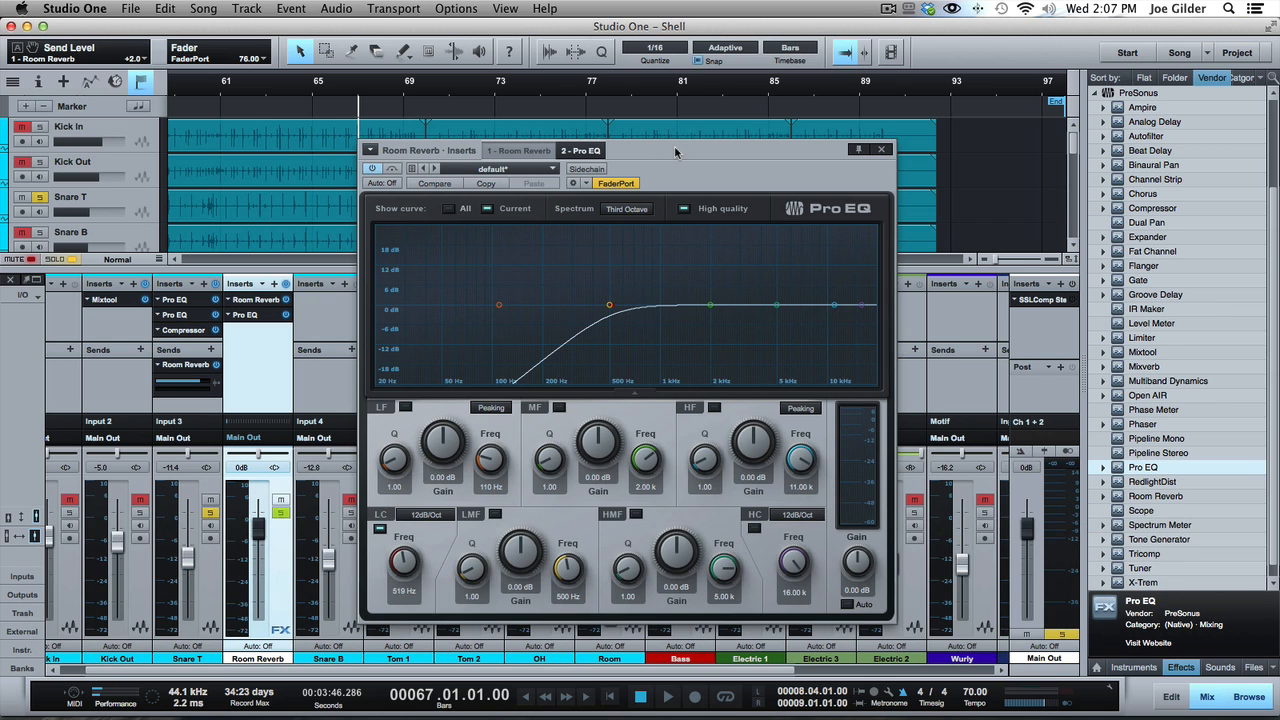
Copy Snare T's Room Reverb send to the OH channel, then remove the copied send
{"action": "left_click_drag", "start_coordinate": [695, 151], "coordinate": [964, 163]}
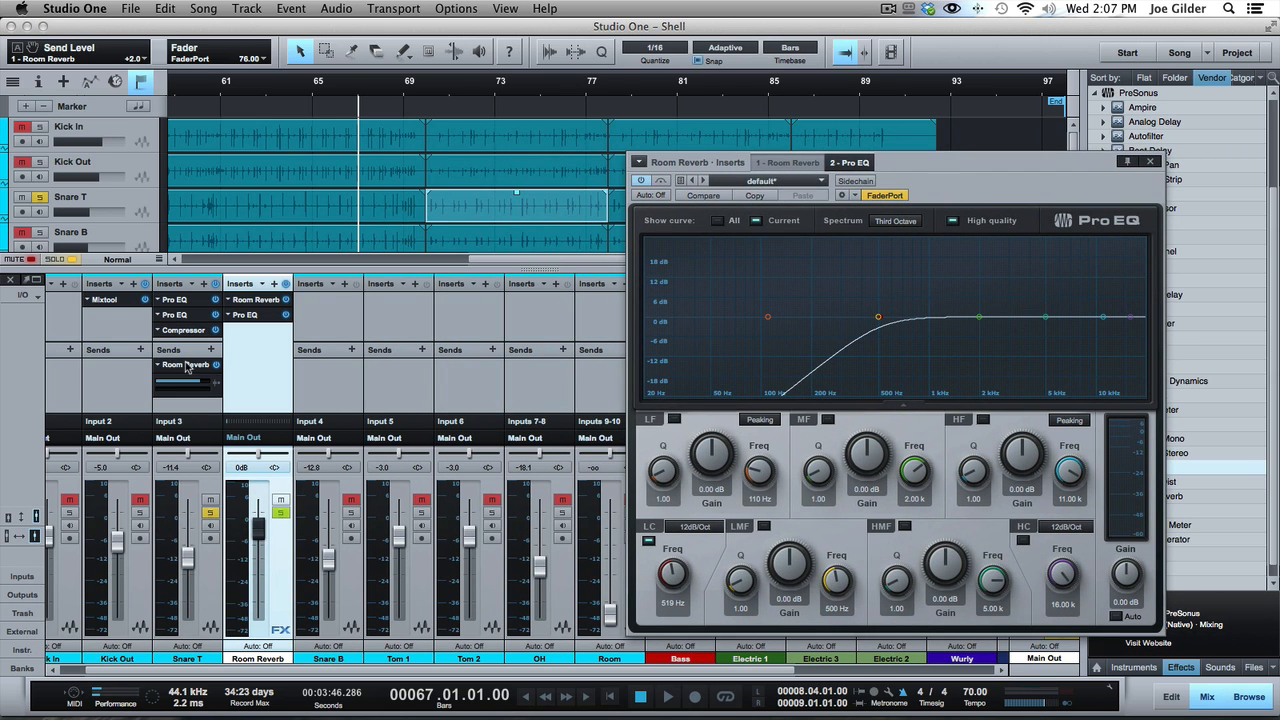
{"action": "left_click_drag", "start_coordinate": [363, 397], "coordinate": [538, 383]}
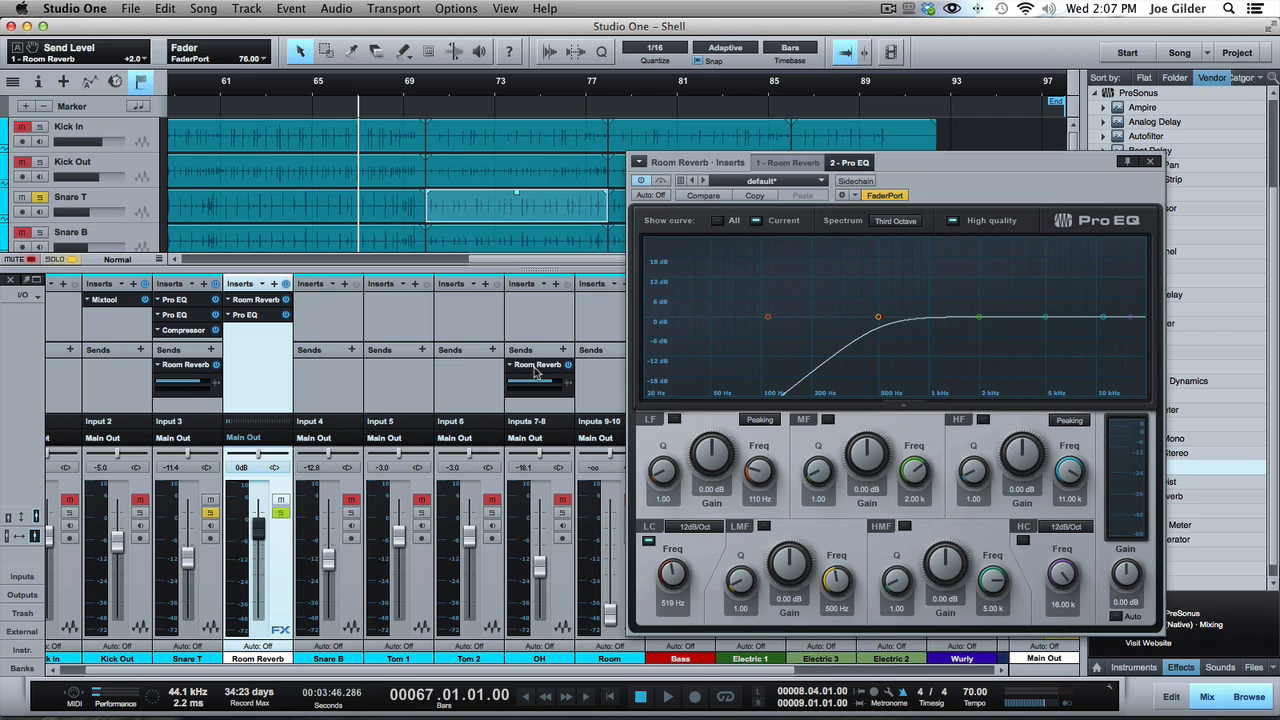
{"action": "left_click", "coordinate": [537, 372]}
{"action": "right_click", "coordinate": [537, 372]}
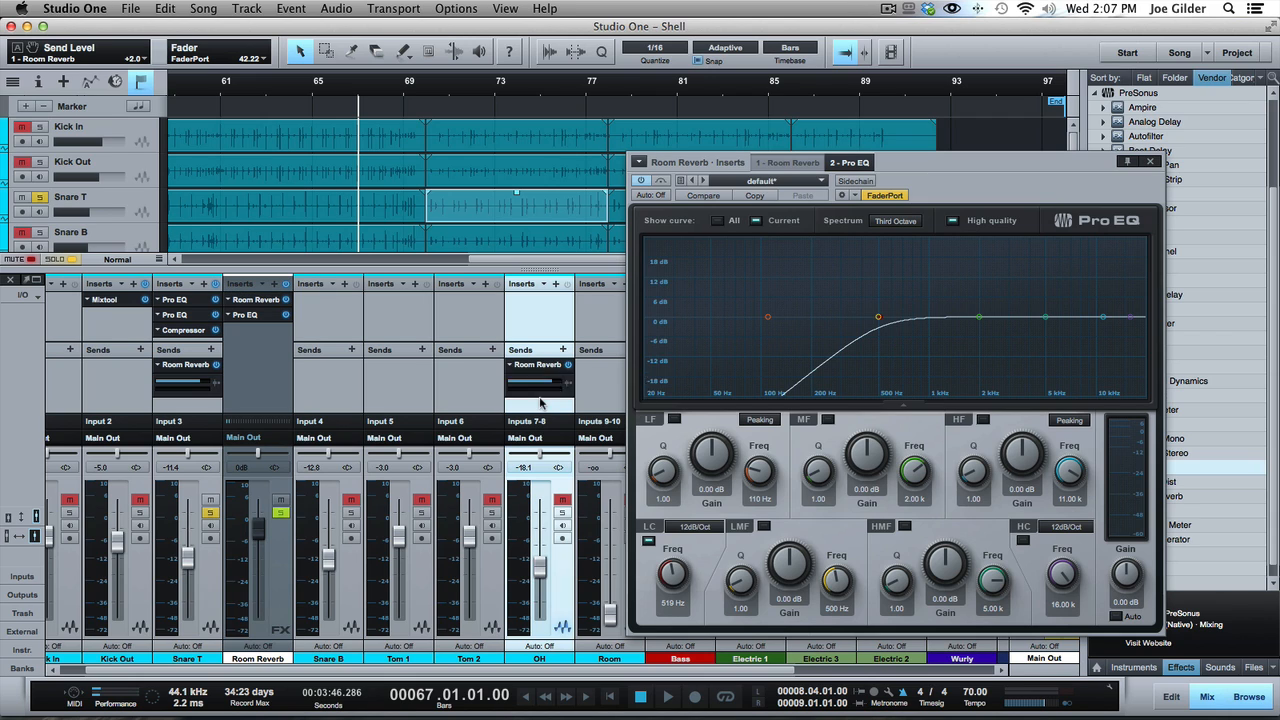
{"action": "right_click", "coordinate": [537, 376]}
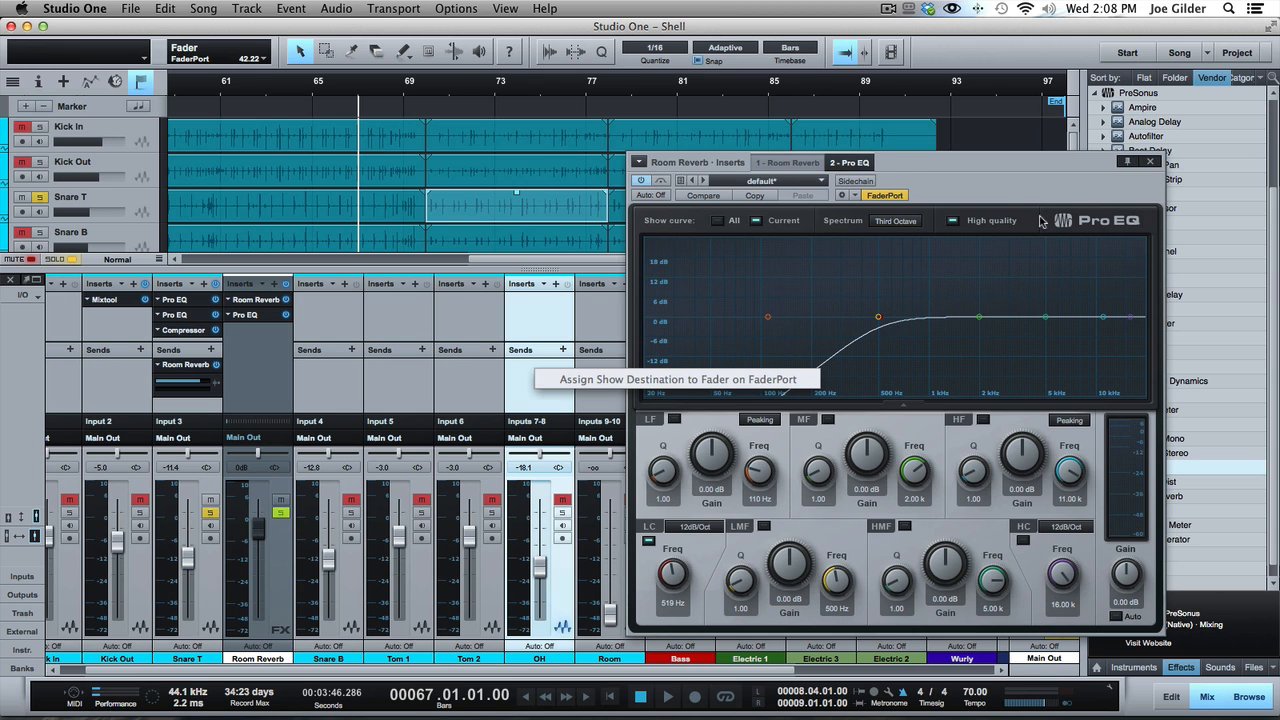
{"action": "left_click_drag", "start_coordinate": [923, 176], "coordinate": [687, 150]}
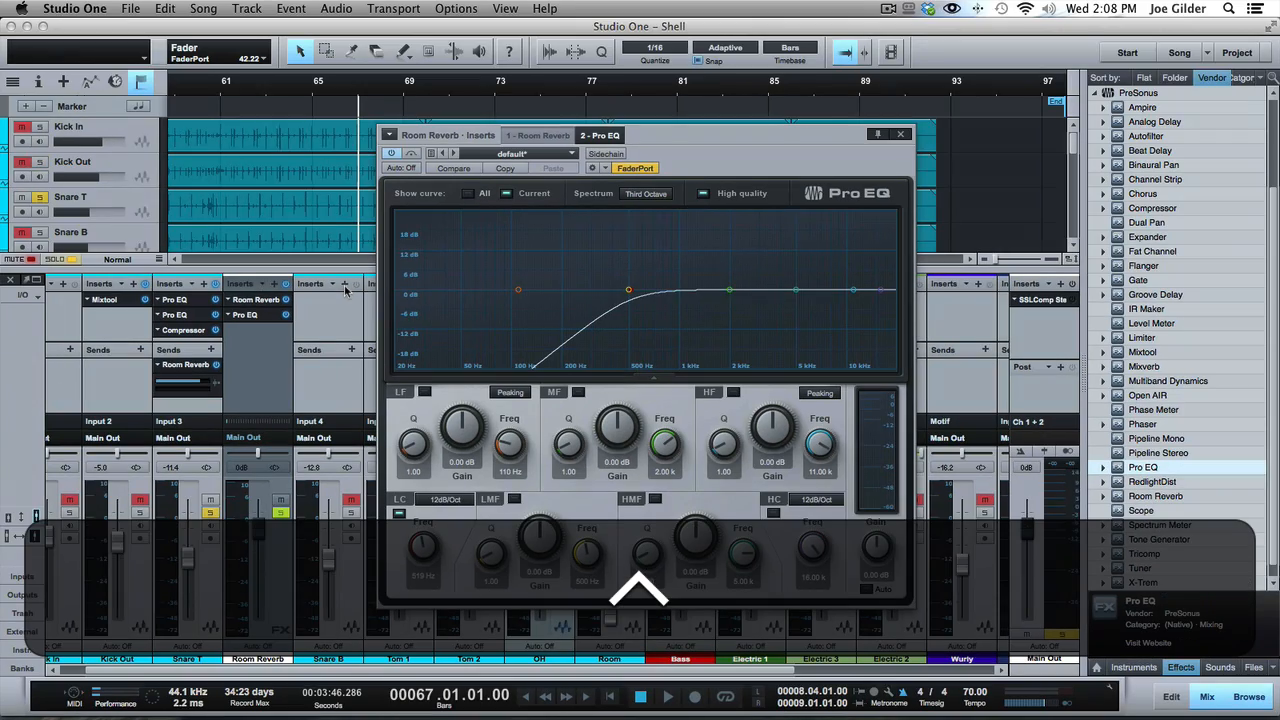
{"action": "scroll", "coordinate": [1168, 395], "scroll_direction": "up", "scroll_amount": 5}
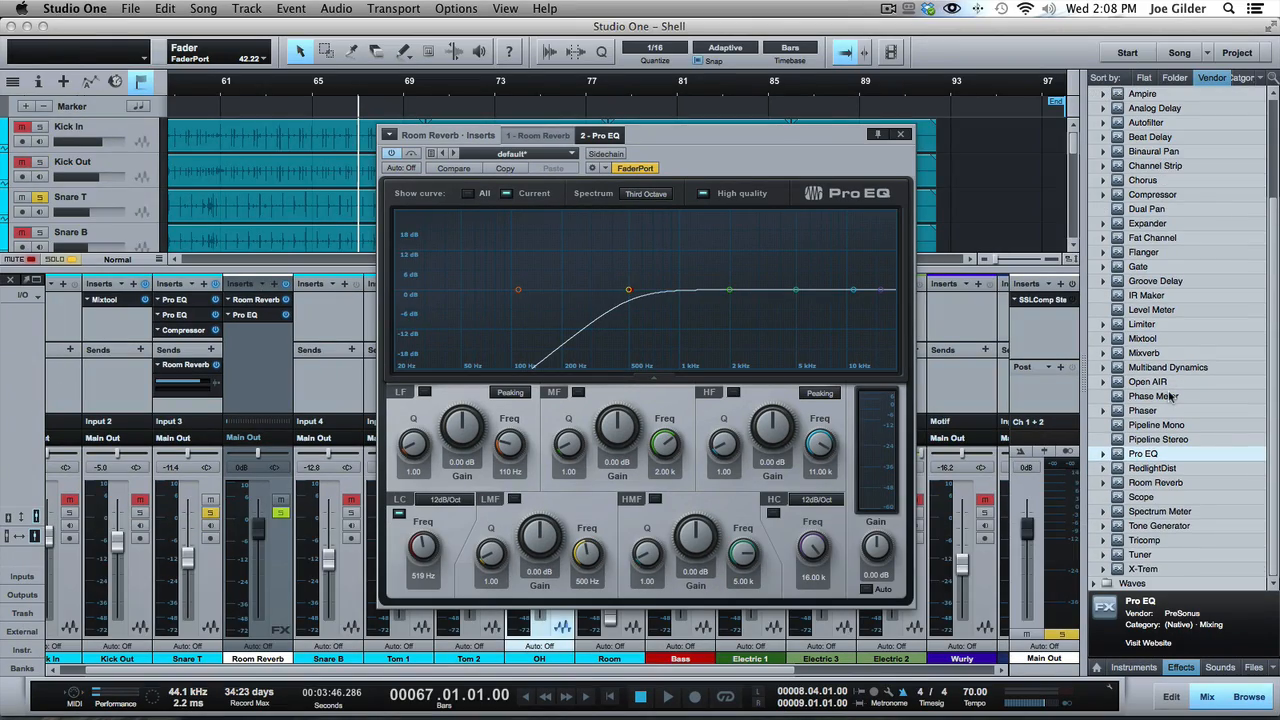